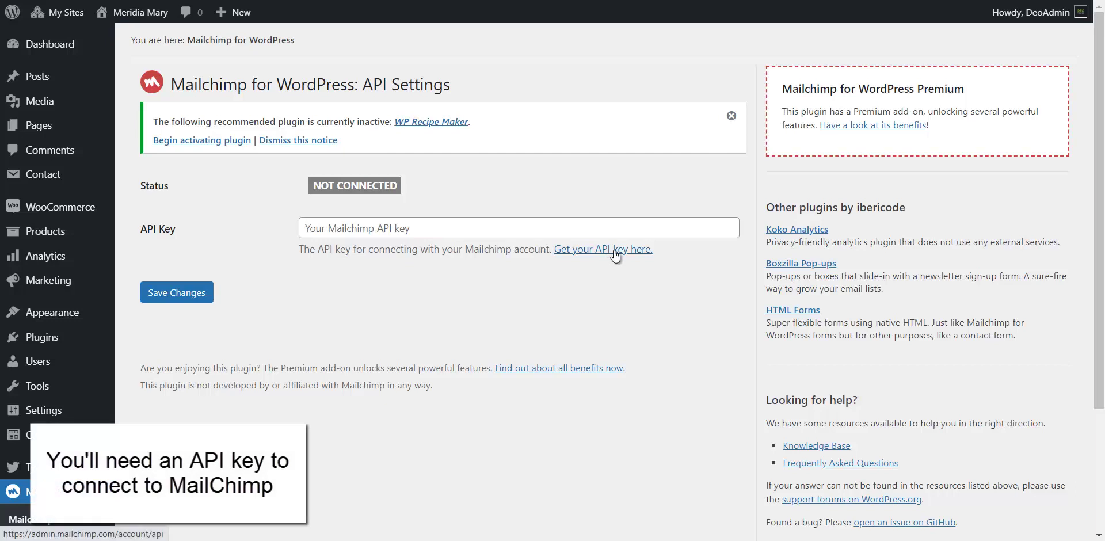
# - Open the Mailchimp account's API keys page from the plugin's API settings and copy an existing API key
pyautogui.click(614, 250)
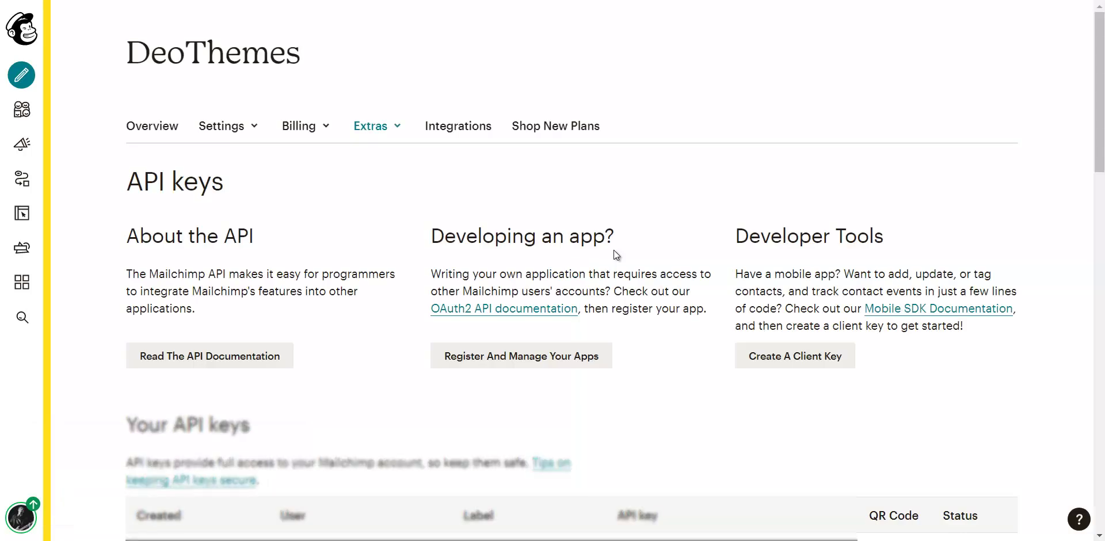
pyautogui.scroll(-2, 638, 203)
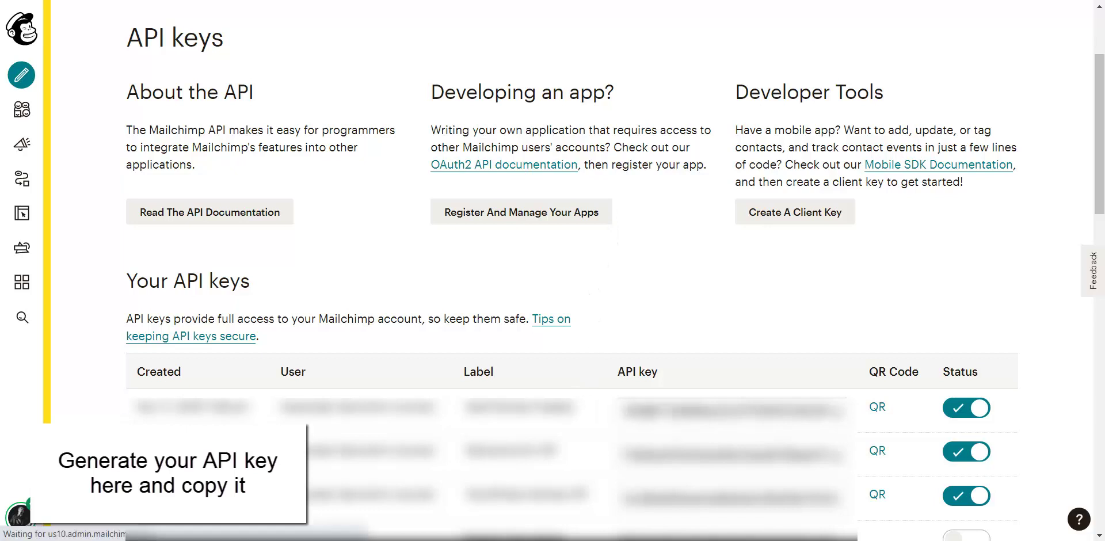
pyautogui.click(731, 410)
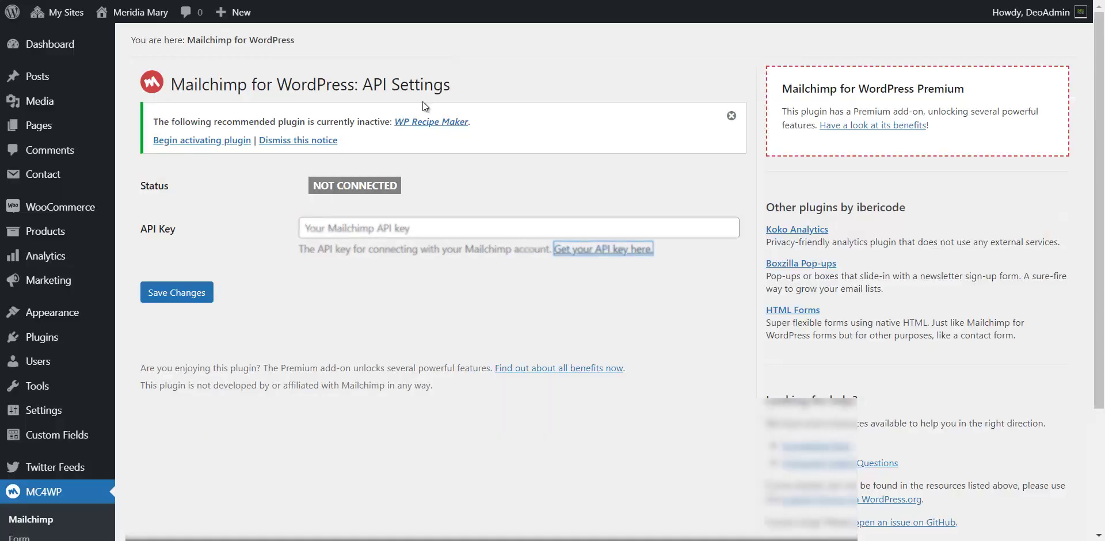
# - Back in WordPress, paste the API key into the Mailchimp plugin's API Key field and save the changes
pyautogui.click(368, 228)
pyautogui.click(351, 254)
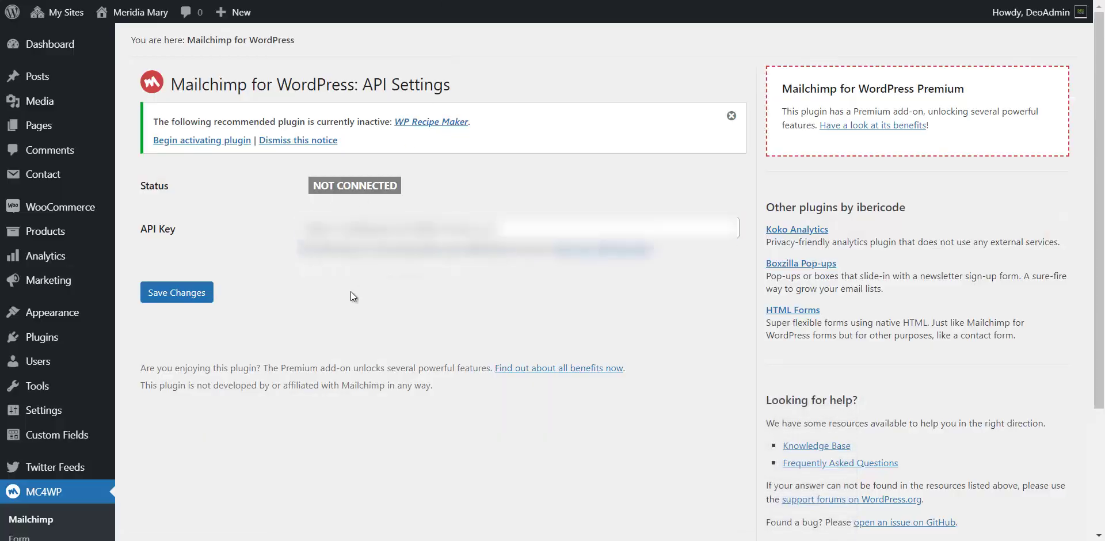
pyautogui.click(200, 298)
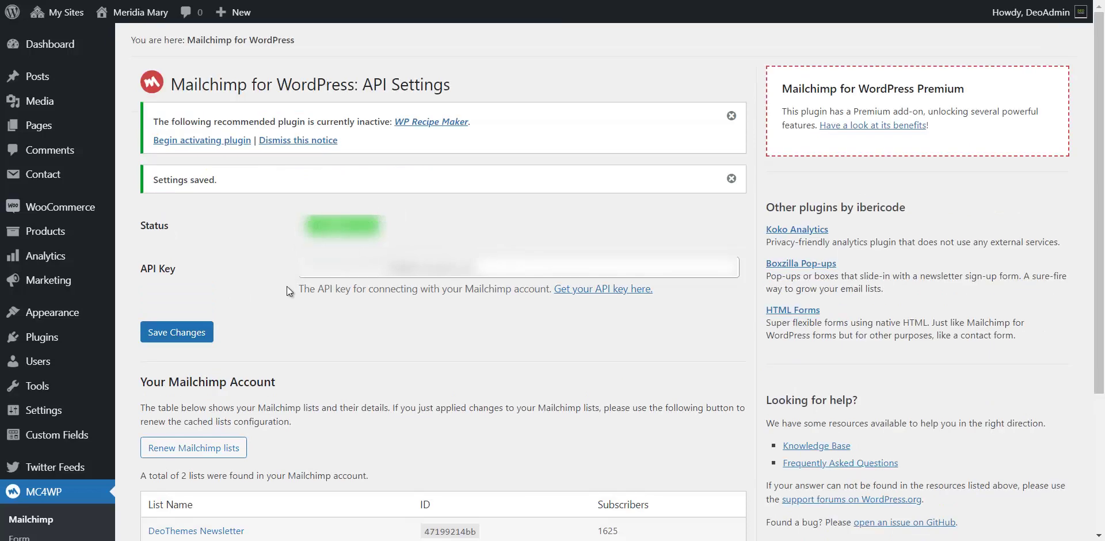
# - Open the plugin's Newsletter form and check the NAME and EMAIL field names in its form code
pyautogui.scroll(-1, 286, 282)
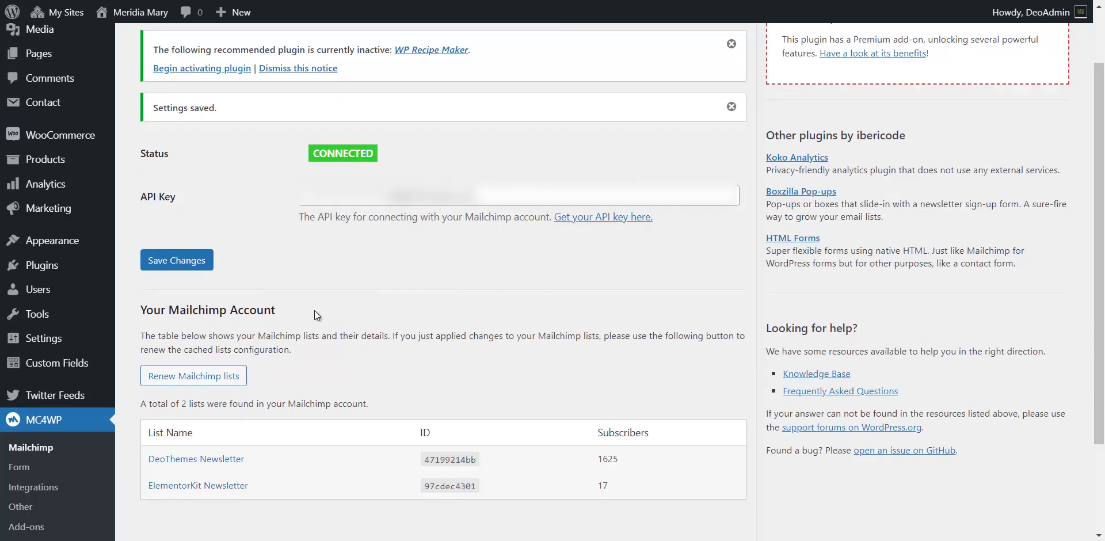
pyautogui.click(17, 468)
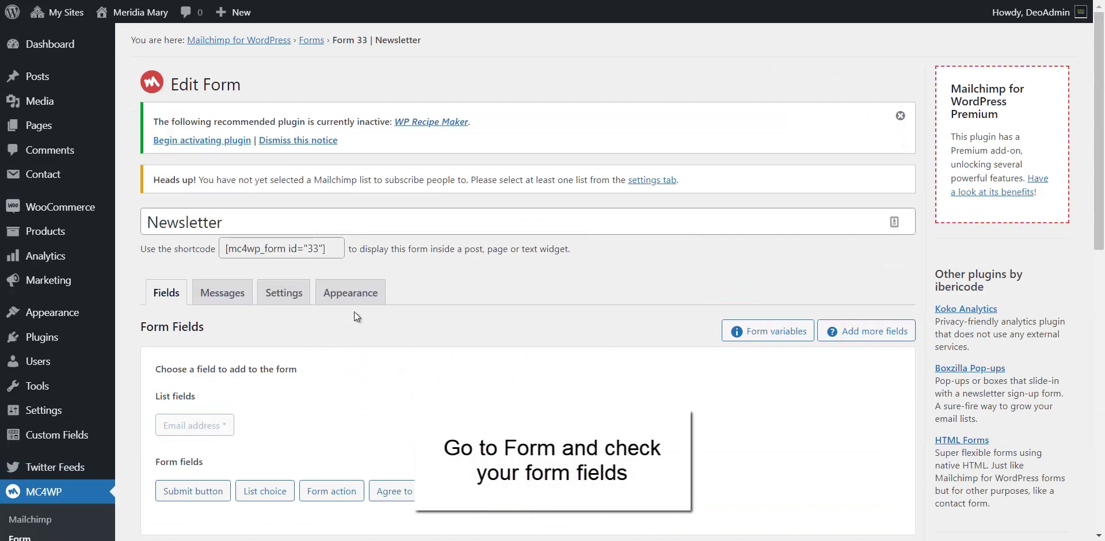
pyautogui.scroll(-3, 354, 312)
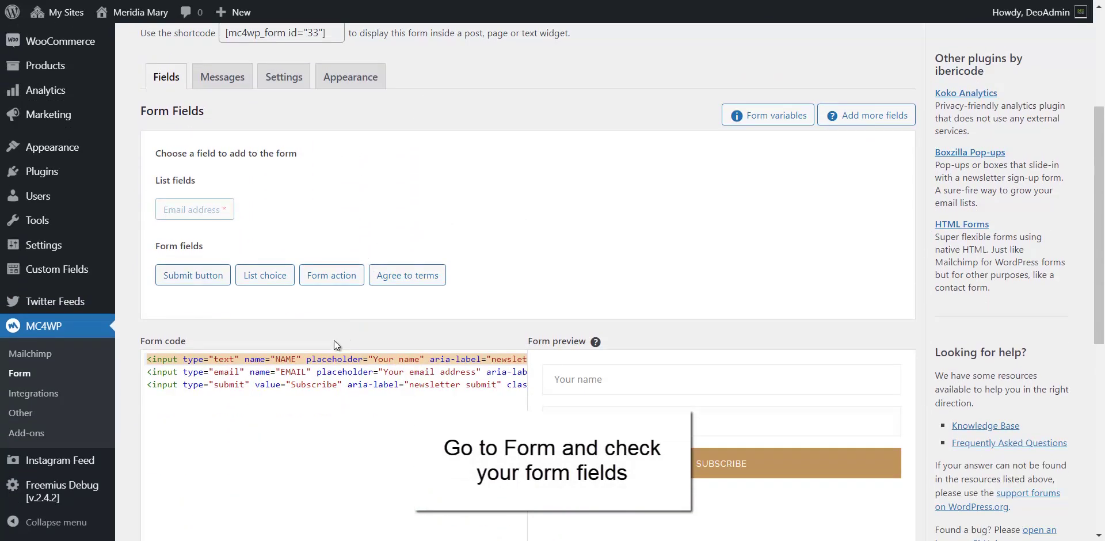
pyautogui.doubleClick(283, 360)
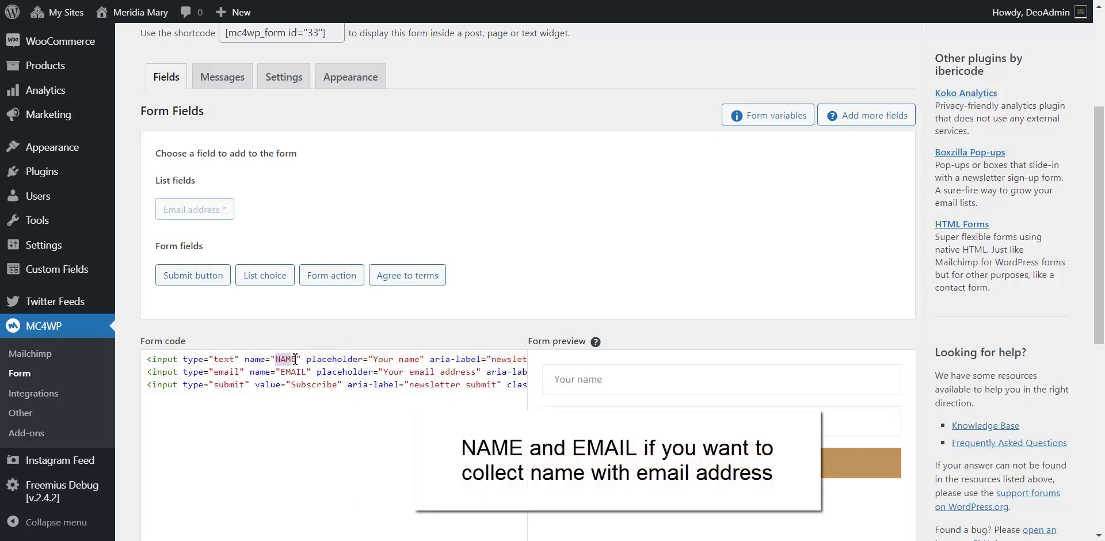
pyautogui.doubleClick(292, 373)
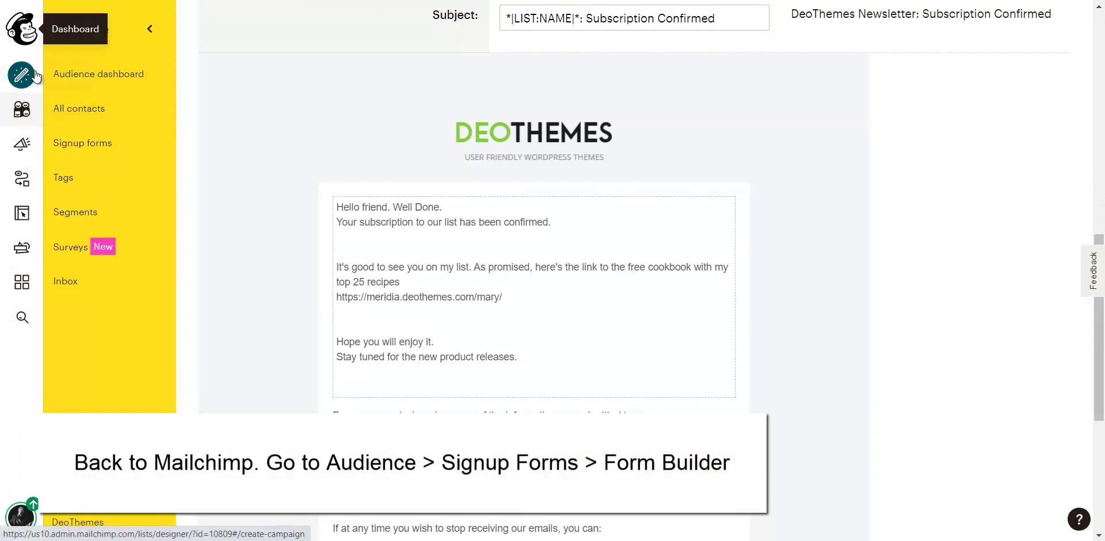
# - Switch to Mailchimp and open the Form builder from the audience's signup forms
pyautogui.click(29, 113)
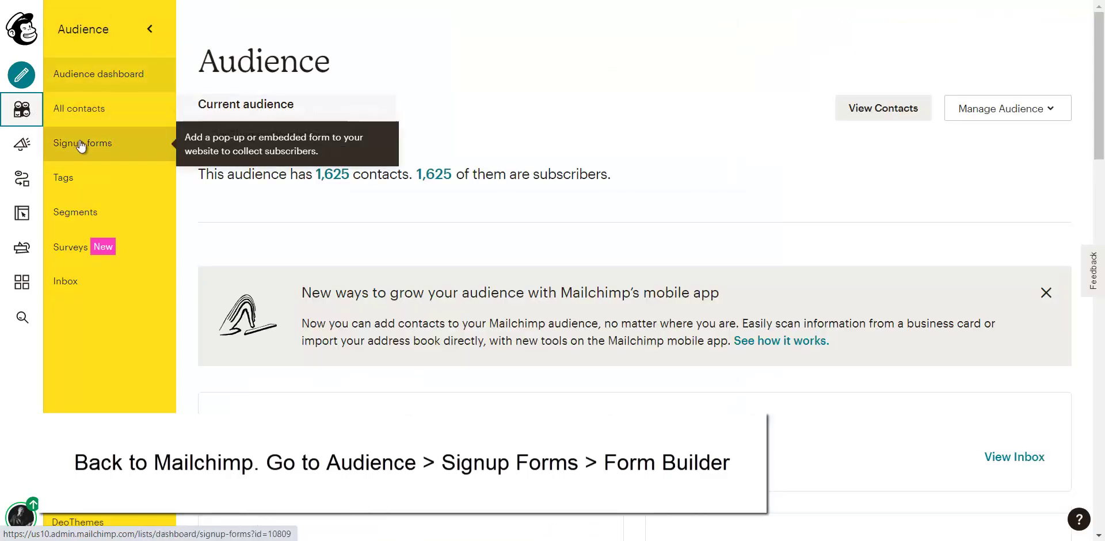
pyautogui.click(82, 145)
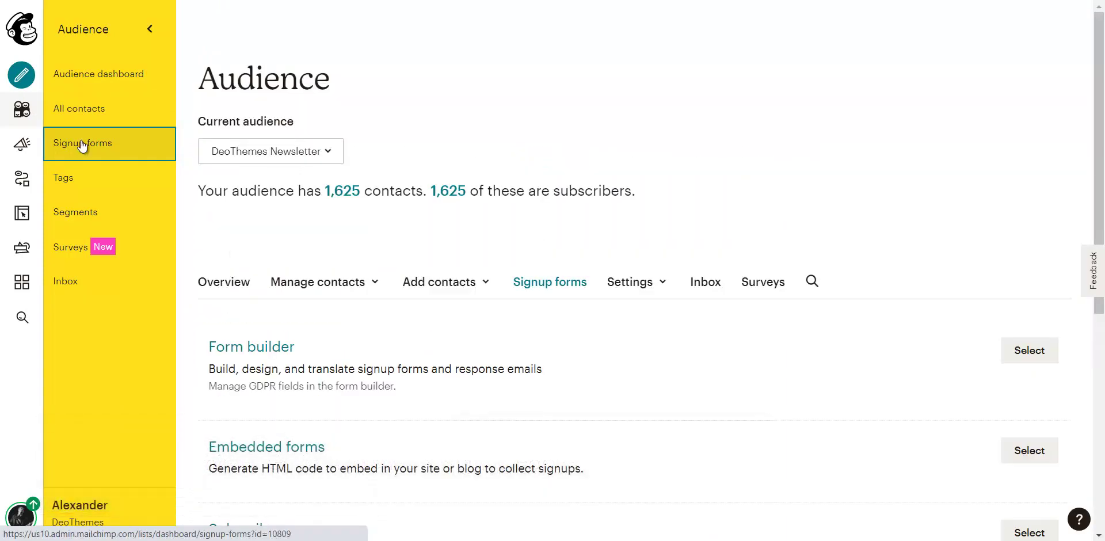
pyautogui.click(252, 348)
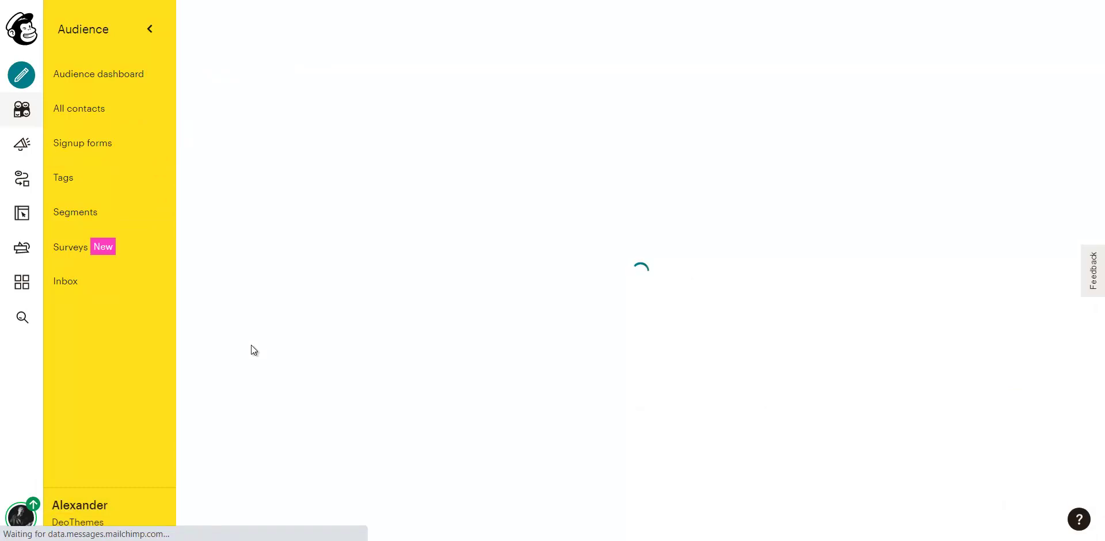
# - Open the Name field's settings in the signup form and check its label and its NAME field tag
pyautogui.scroll(-2, 265, 249)
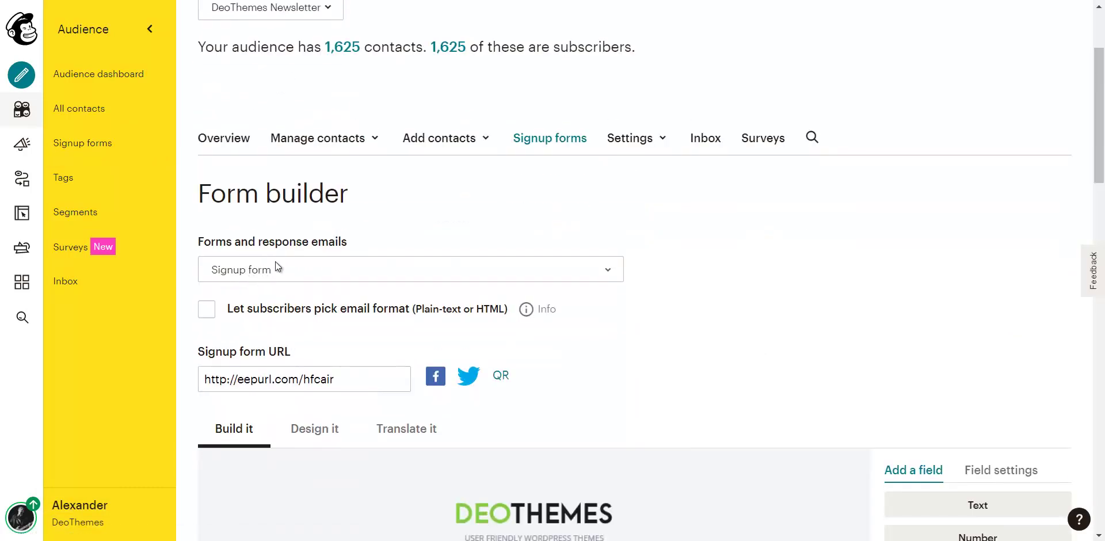
pyautogui.scroll(-3, 388, 220)
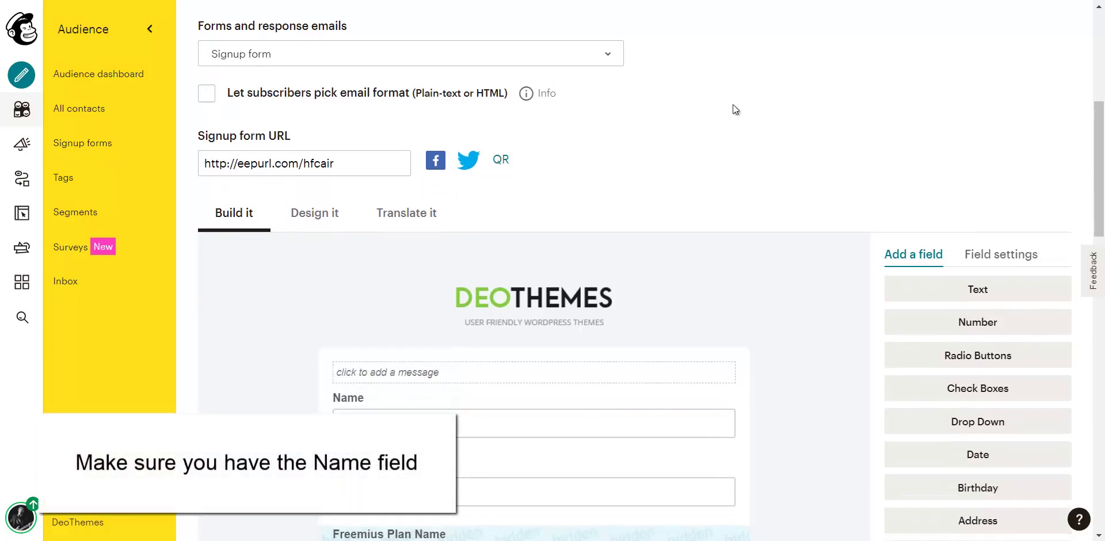
pyautogui.scroll(-4, 735, 105)
pyautogui.scroll(2, 806, 60)
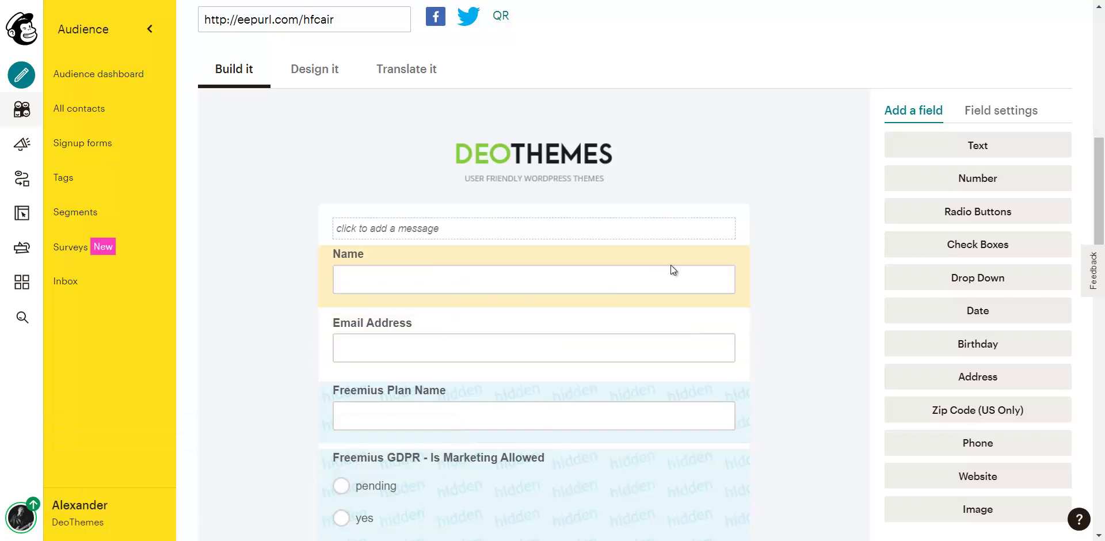
pyautogui.click(713, 252)
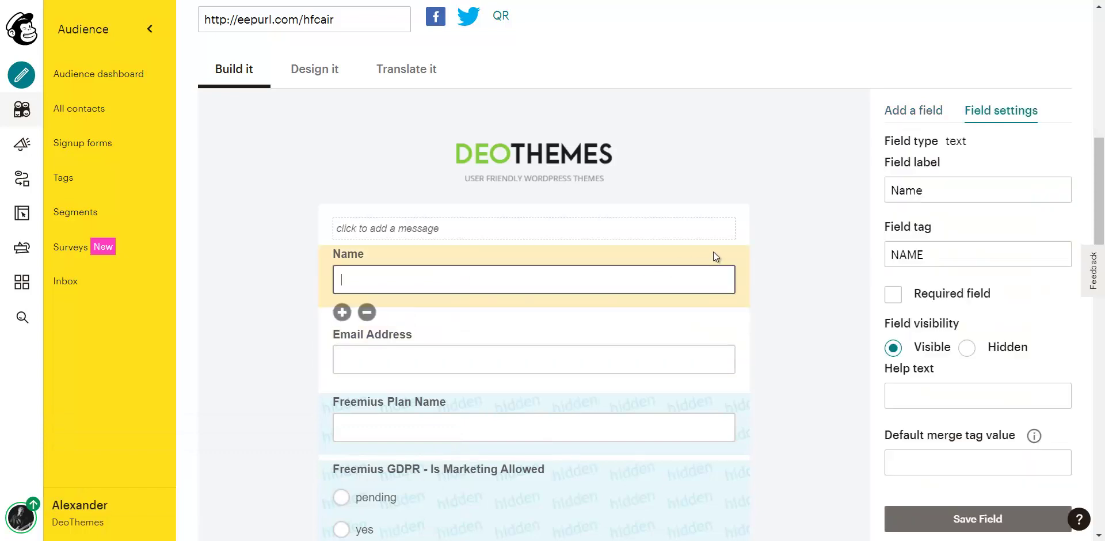
pyautogui.click(904, 195)
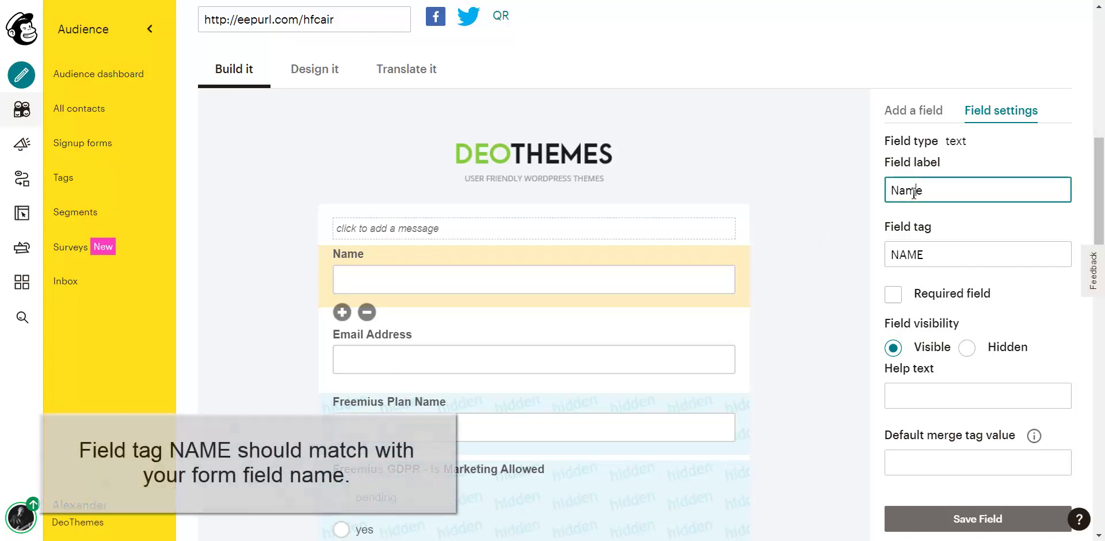
pyautogui.moveTo(937, 255); pyautogui.dragTo(882, 263)
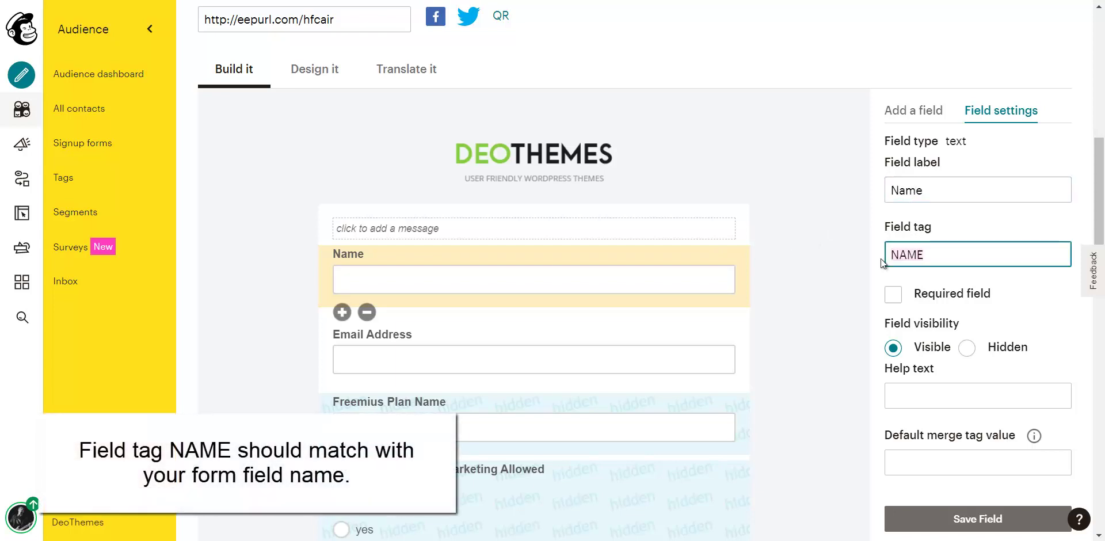
pyautogui.click(873, 256)
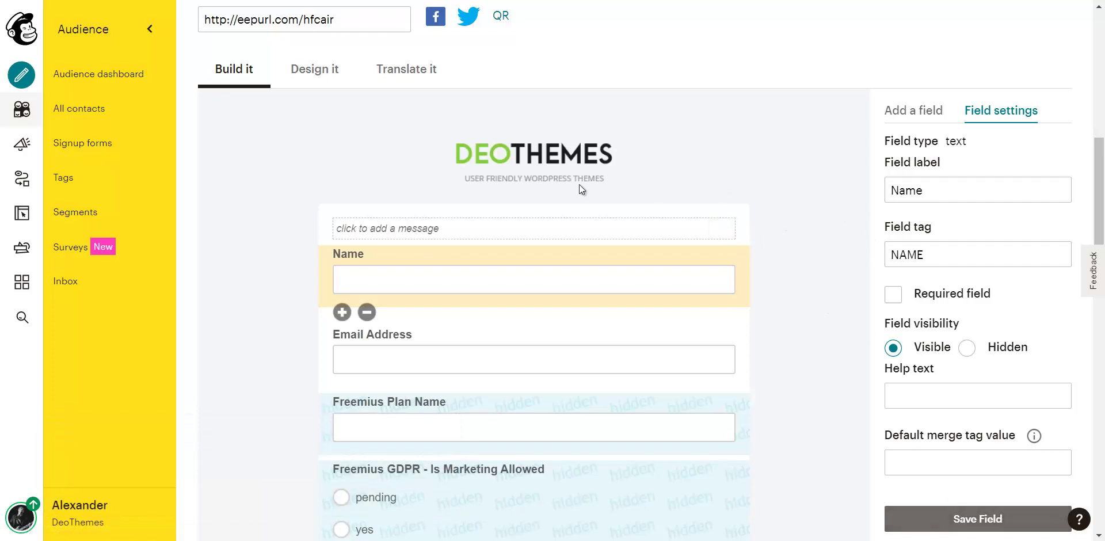
# - Choose Final welcome email as the response email and check the option for sending a final welcome email
pyautogui.moveTo(485, 177)
pyautogui.scroll(4, 244, 157)
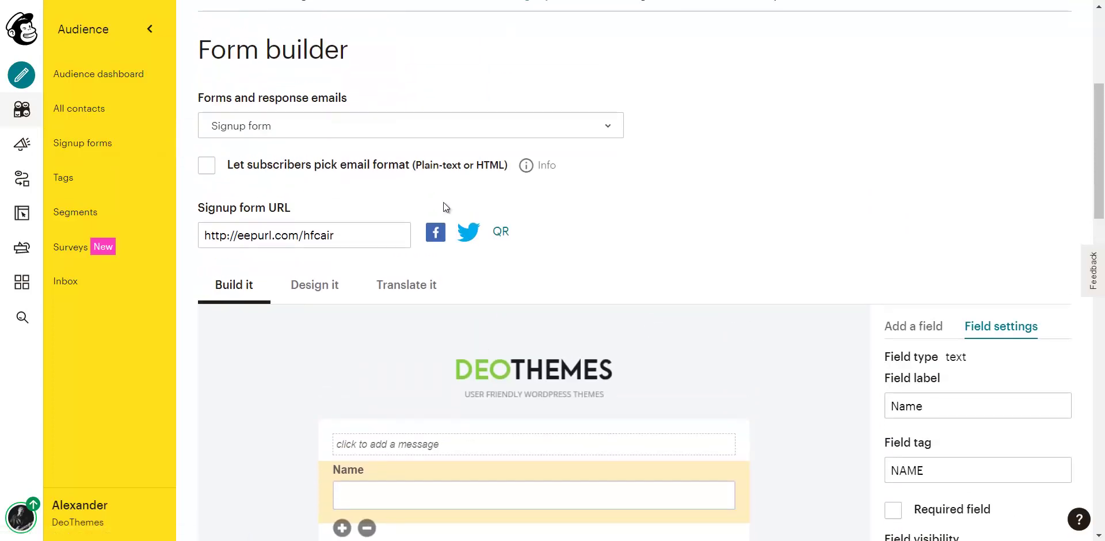
pyautogui.click(608, 126)
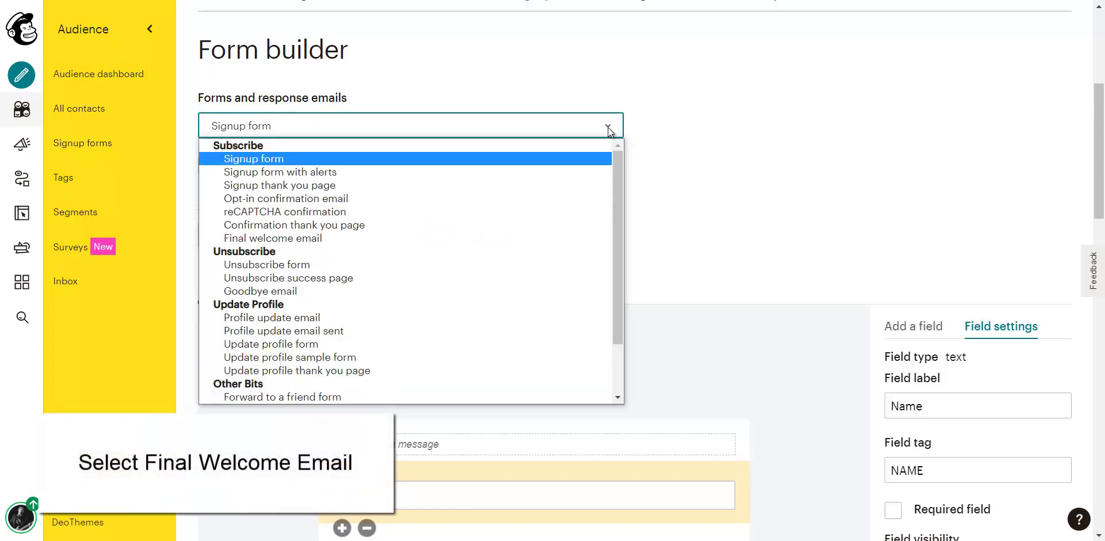
pyautogui.click(301, 238)
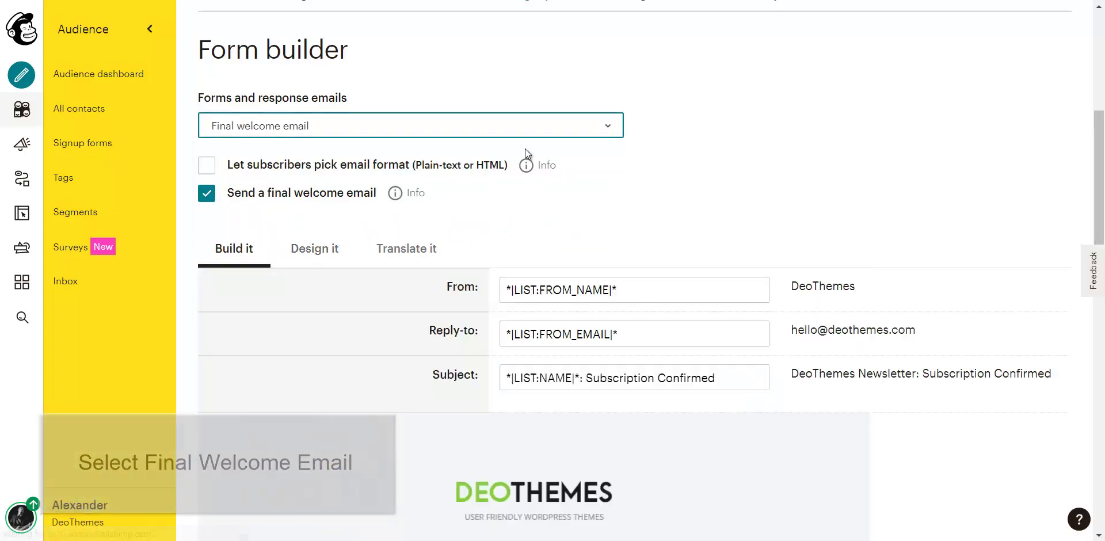
pyautogui.scroll(2, 609, 114)
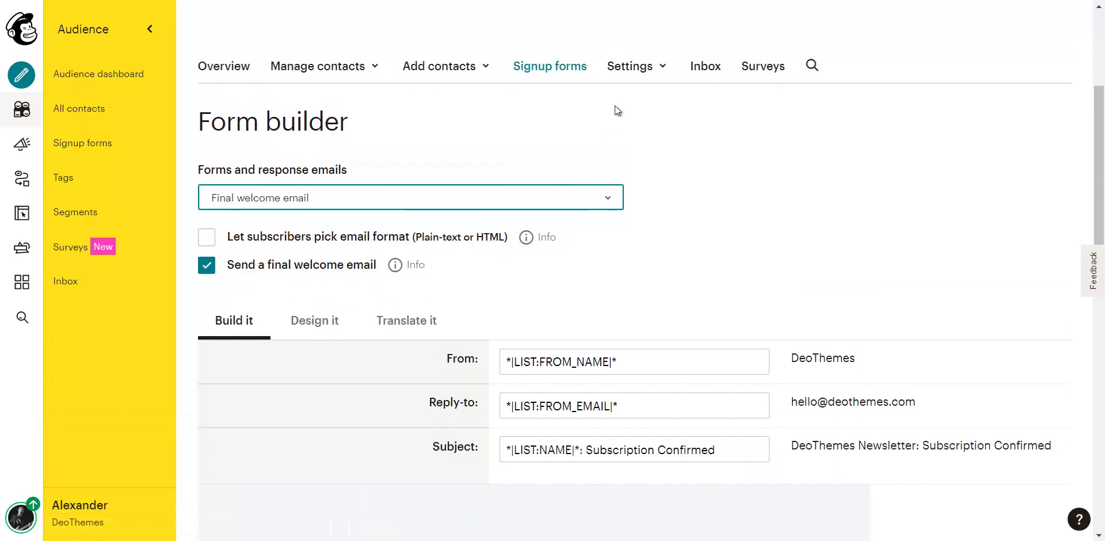
pyautogui.scroll(-2, 614, 105)
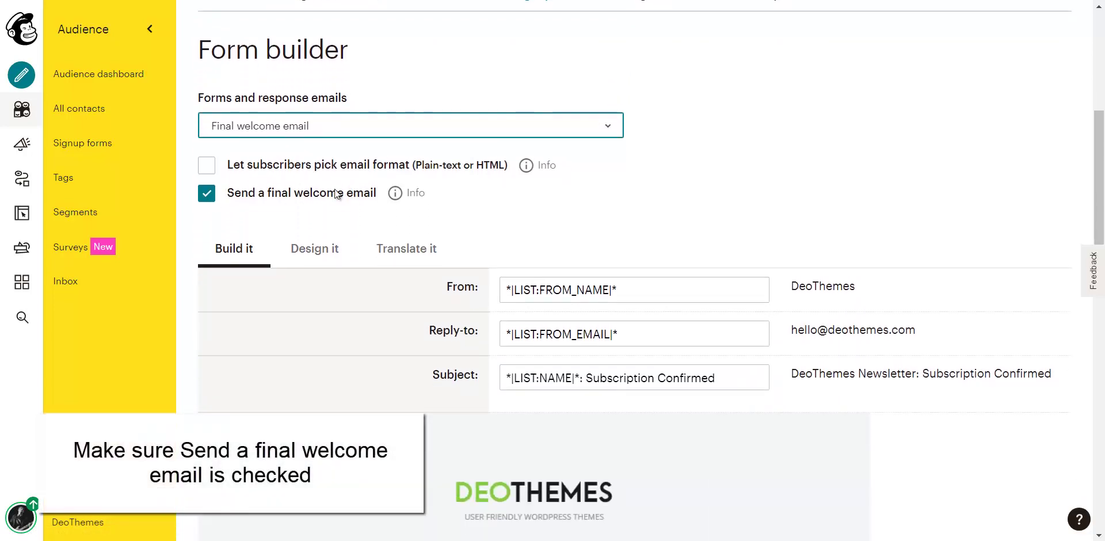
# - Open the message text of the final welcome email for editing
pyautogui.scroll(-5, 346, 193)
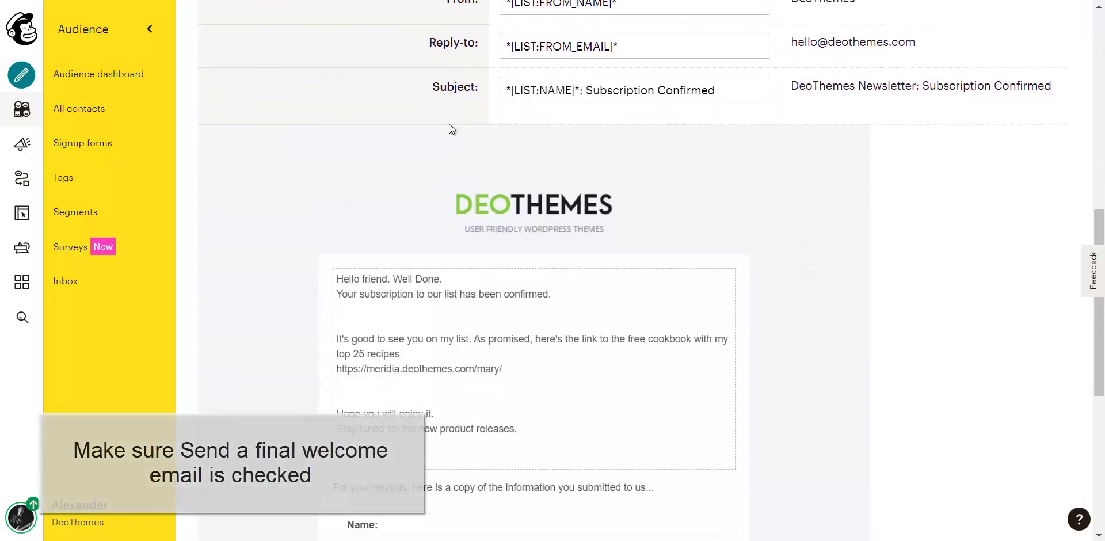
pyautogui.scroll(-3, 519, 205)
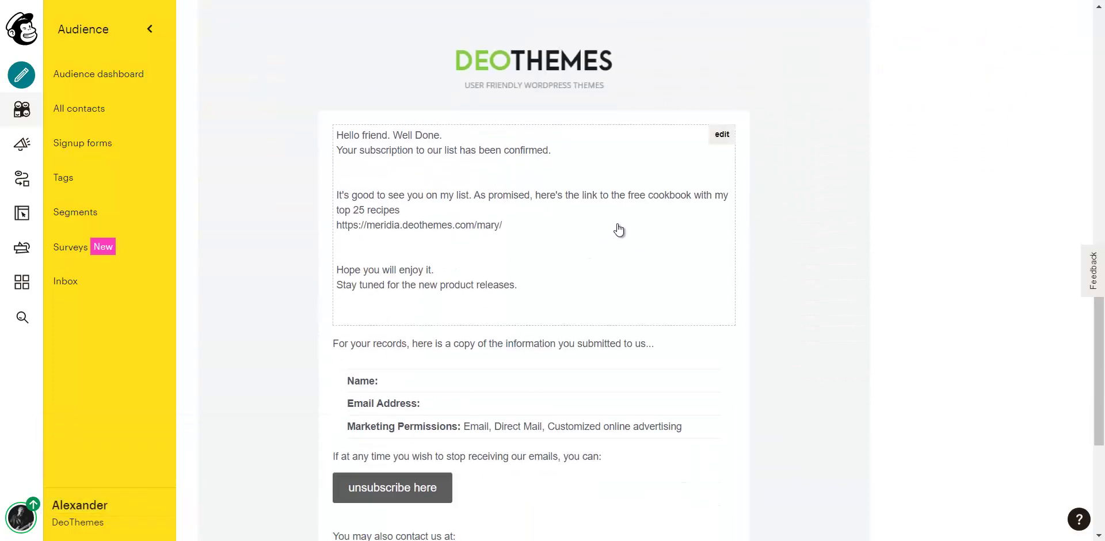
pyautogui.click(721, 135)
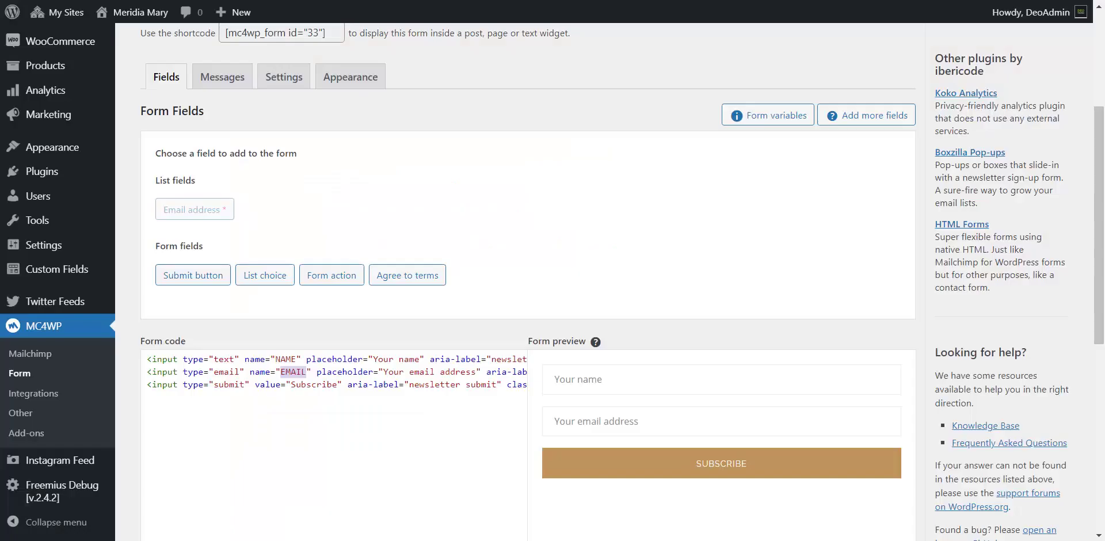
# - Switch back to WordPress and upload the "Inventory - Google Sheets" file from the Desktop to the Media Library
pyautogui.scroll(4, 70, 239)
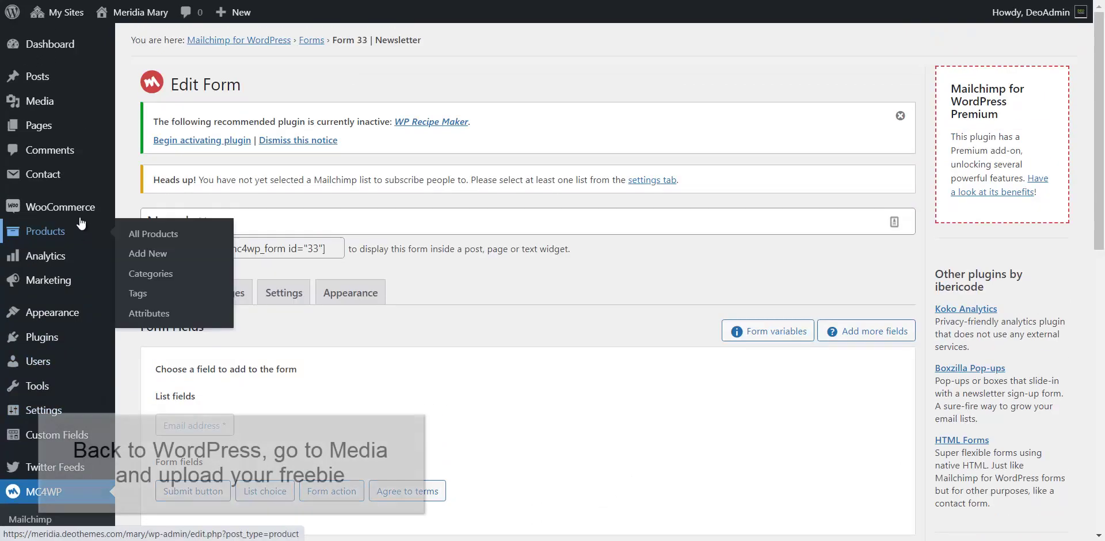
pyautogui.click(53, 101)
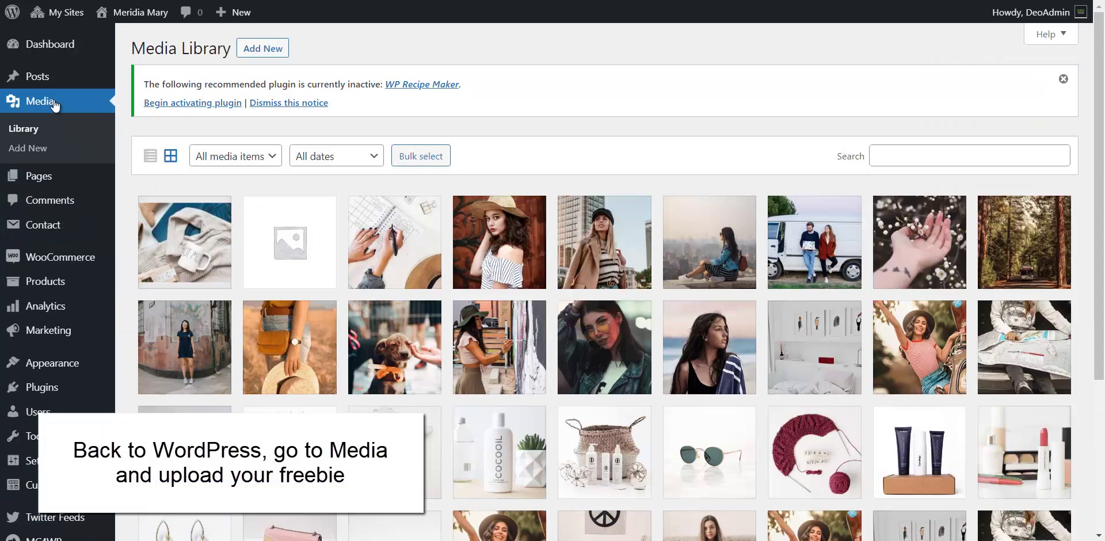
pyautogui.click(263, 49)
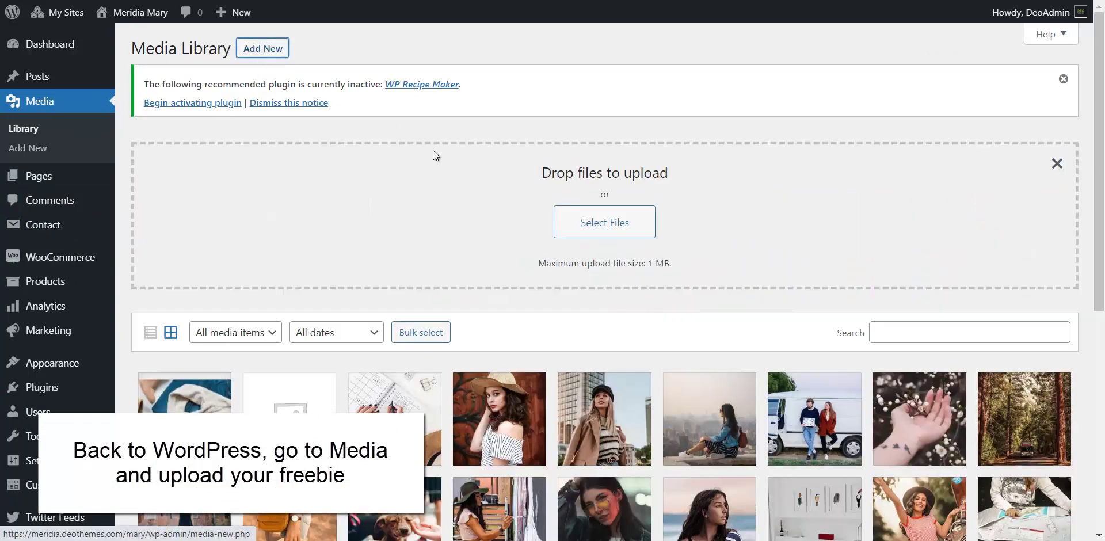
pyautogui.click(601, 231)
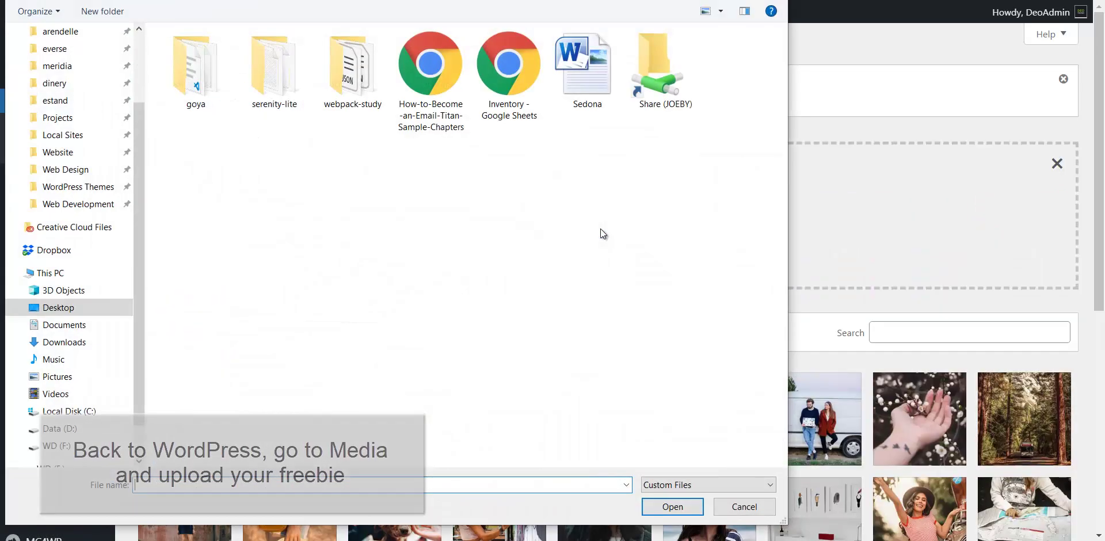
pyautogui.doubleClick(503, 72)
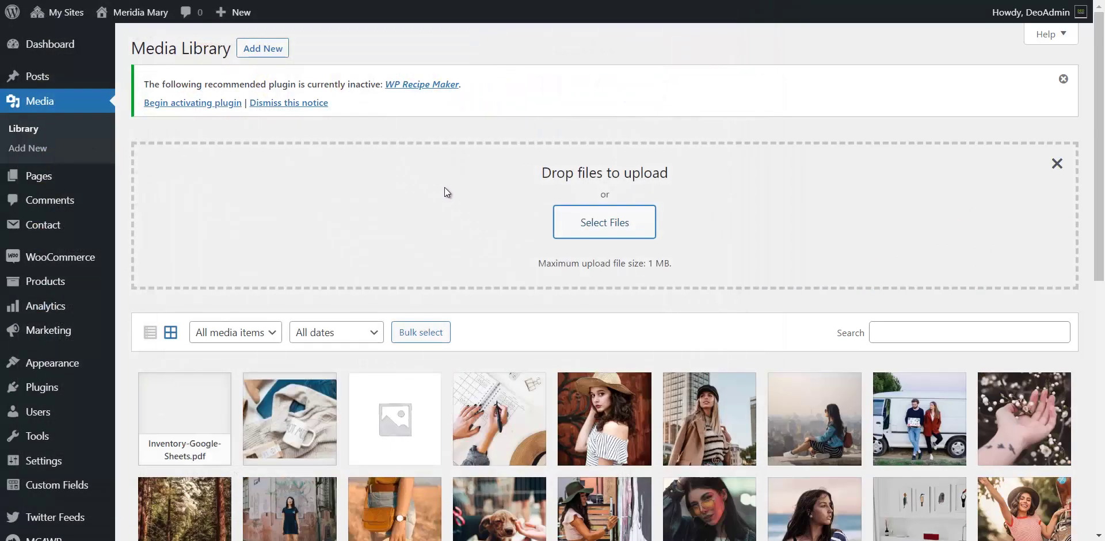
# - Copy the file URL of Inventory-Google-Sheets.pdf from the Media Library and replace the placeholder web address in Mailchimp's final welcome email with it
pyautogui.scroll(-1, 444, 188)
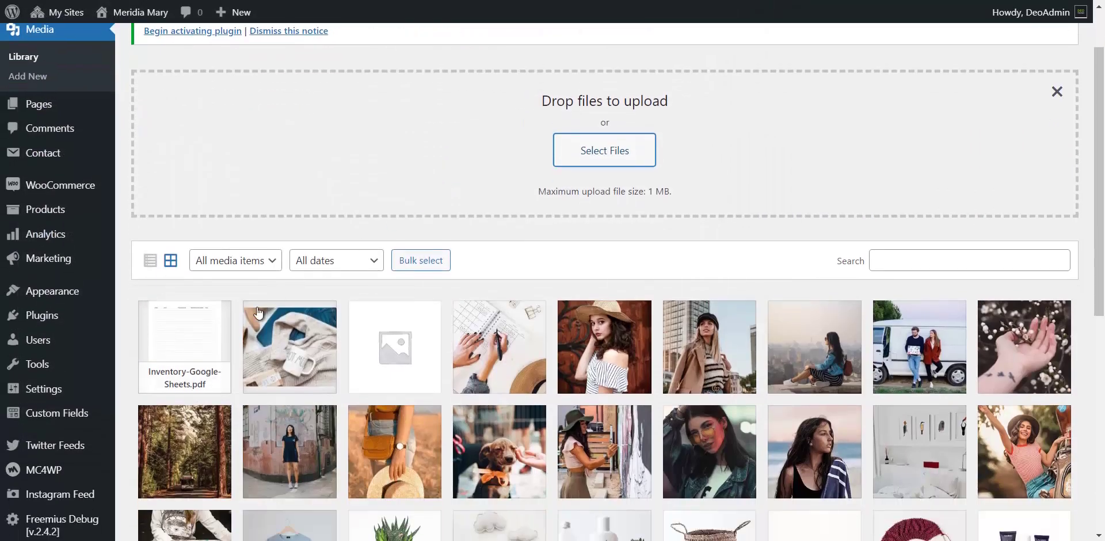
pyautogui.click(227, 347)
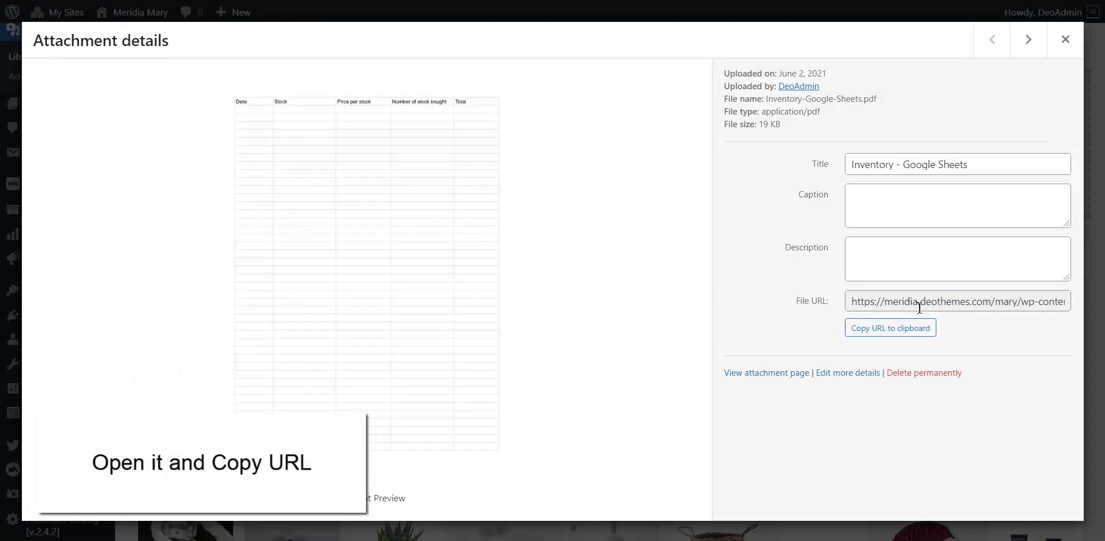
pyautogui.click(897, 332)
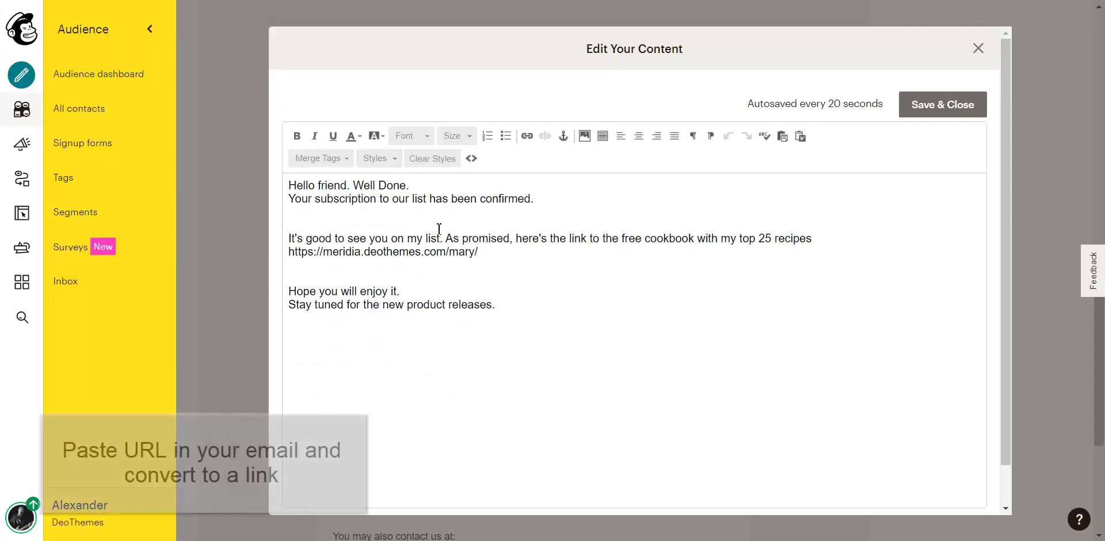
pyautogui.moveTo(493, 252); pyautogui.dragTo(287, 252)
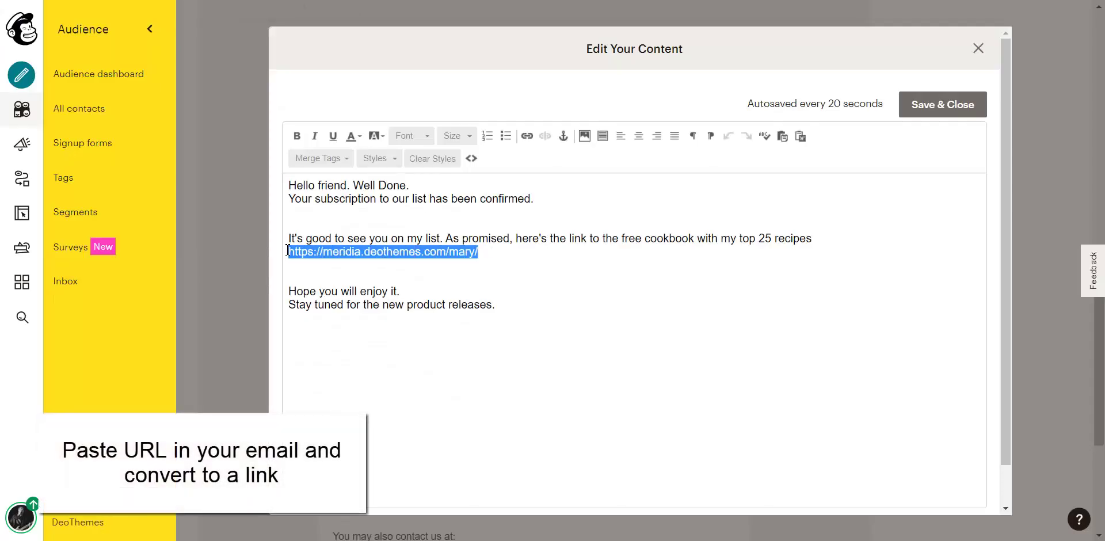
pyautogui.write('https://meridia.deothemes.com/mary/wp-content/uploads/sites/2/2021/06/Inventory-Google-Sheets.pdf')
# - Turn the Inventory-Google-Sheets.pdf address in the message into a web link to that same URL, and save and close the email content
pyautogui.moveTo(289, 252); pyautogui.dragTo(838, 259)
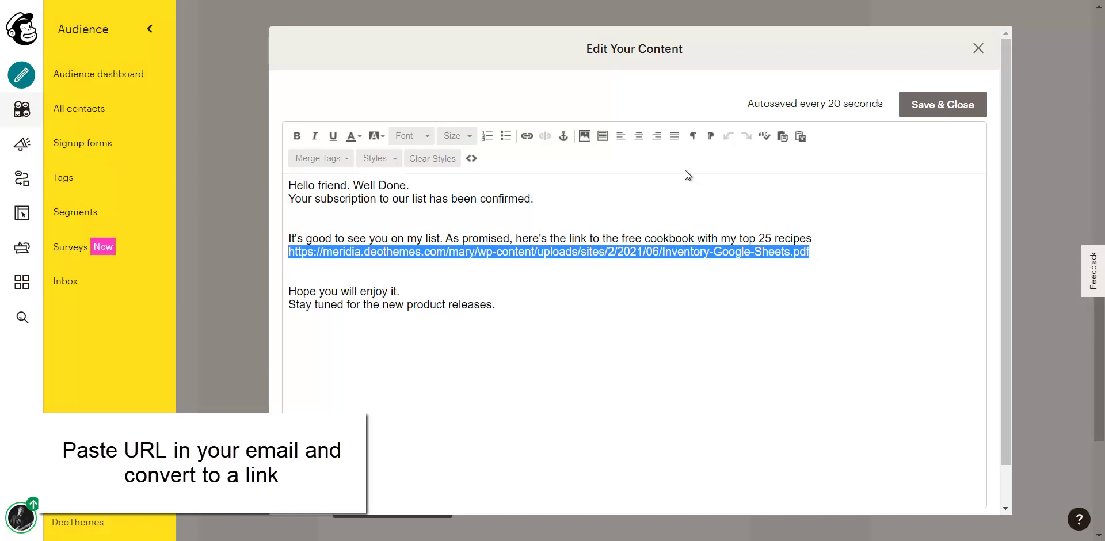
pyautogui.click(527, 136)
pyautogui.click(541, 298)
pyautogui.write('https://meridia.deothemes.com/mary/wp-content/uploads/sites/2/2021/06/Inventory-Google-Sheets.pdf')
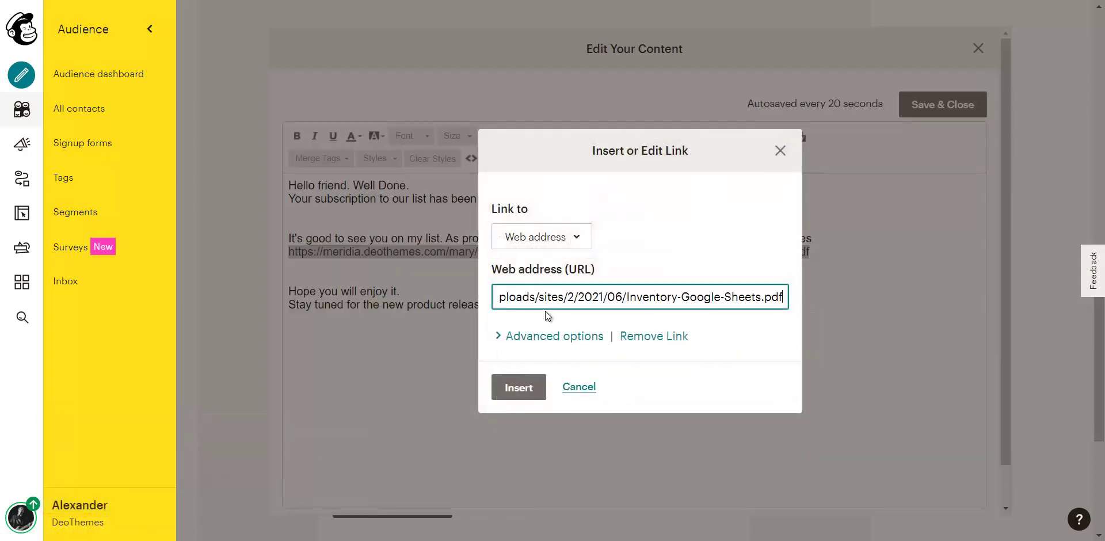
pyautogui.click(526, 390)
pyautogui.click(554, 247)
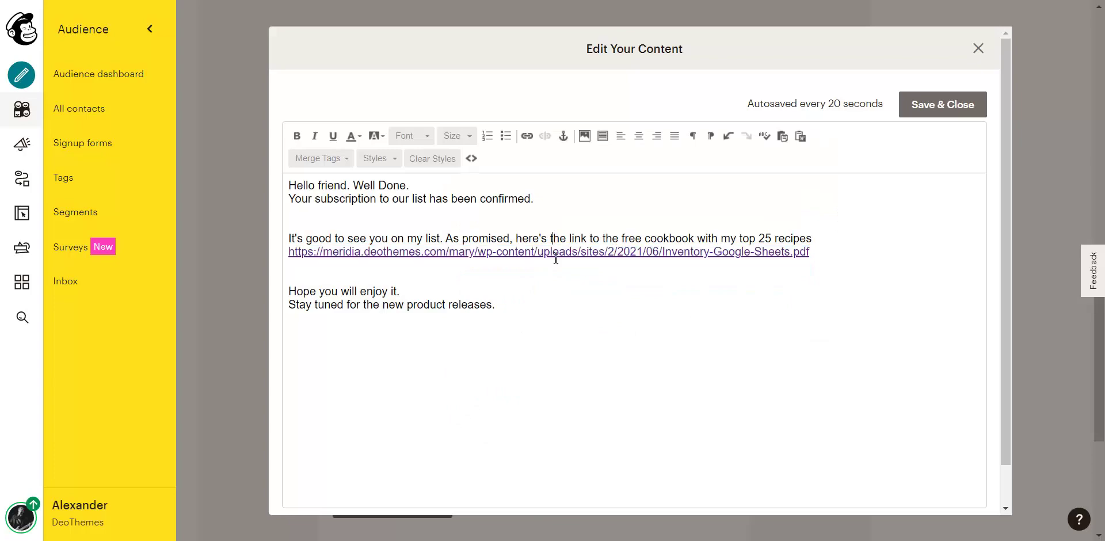
pyautogui.click(936, 110)
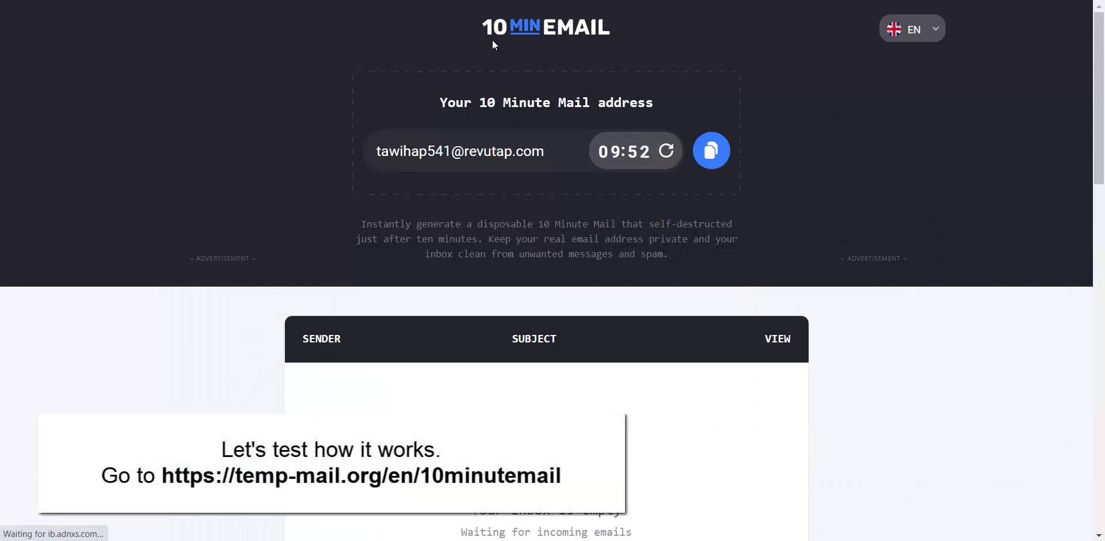
# - Copy the disposable email address from 10 Minute Mail and subscribe with it in the Meridia site's free ebook form, under the name Testing Free
pyautogui.click(455, 150)
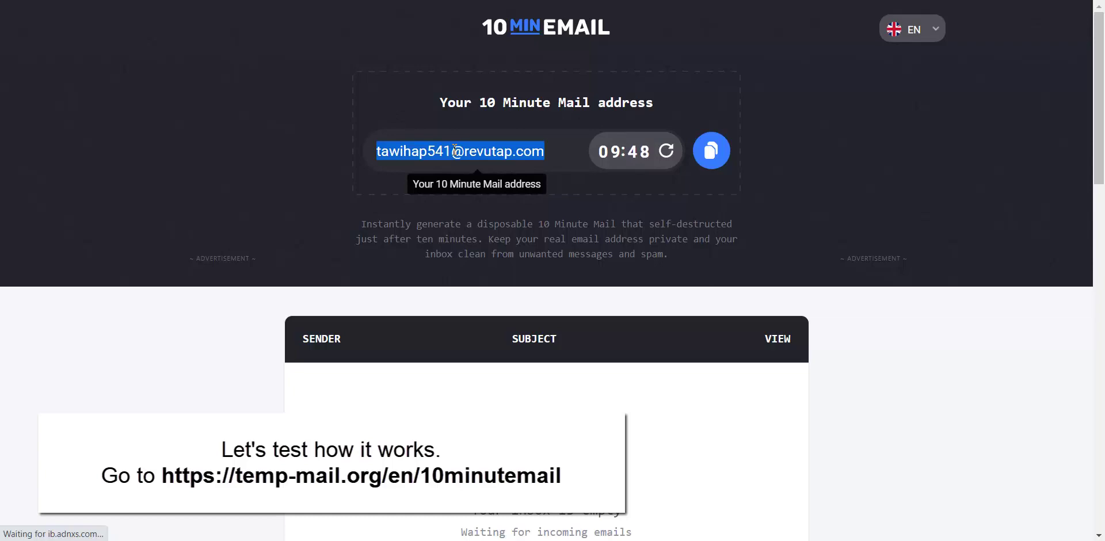
pyautogui.hotkey('ctrl', 'c')
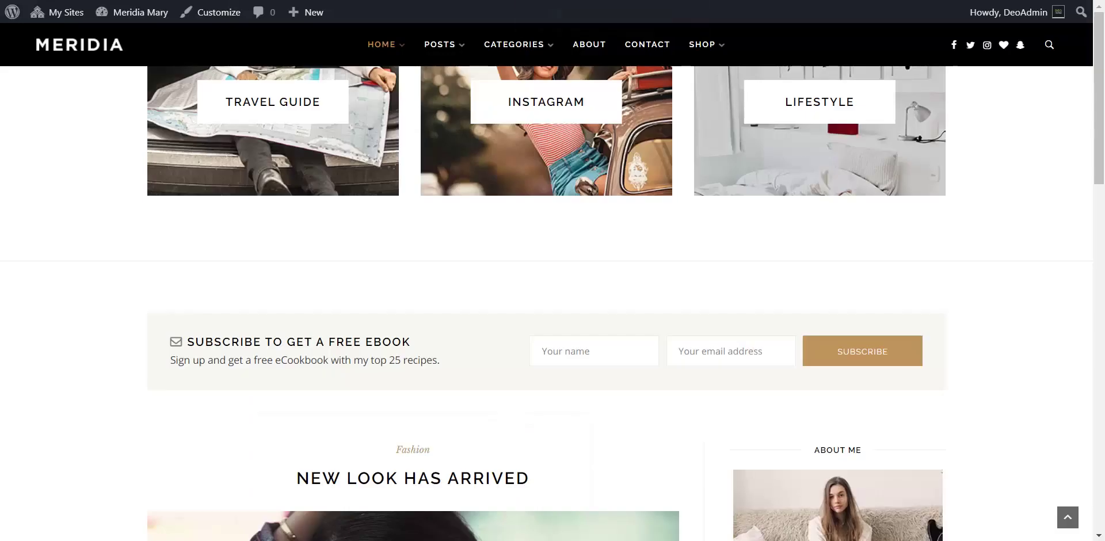
pyautogui.click(575, 351)
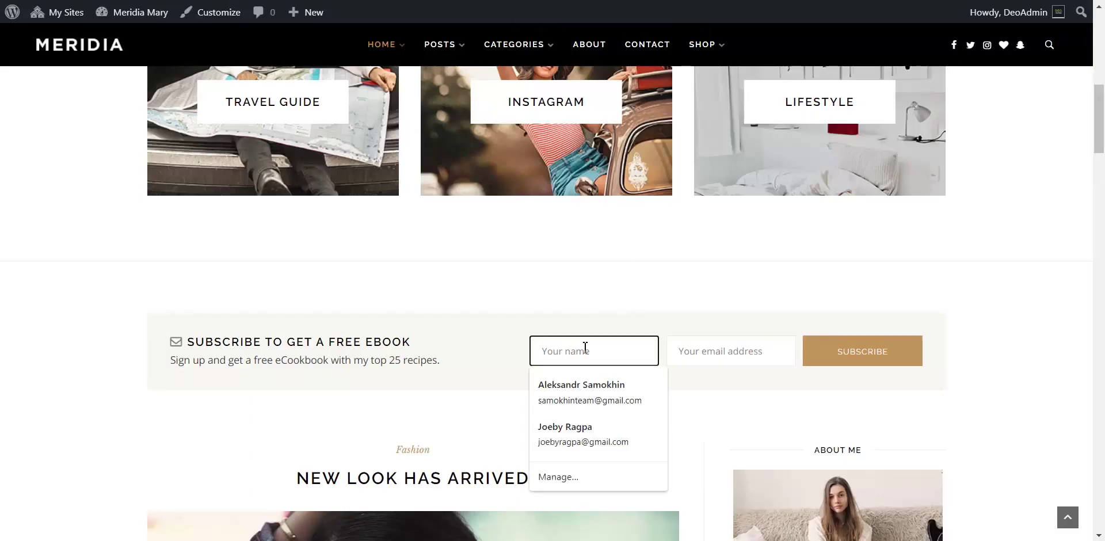
pyautogui.write('Testing Free')
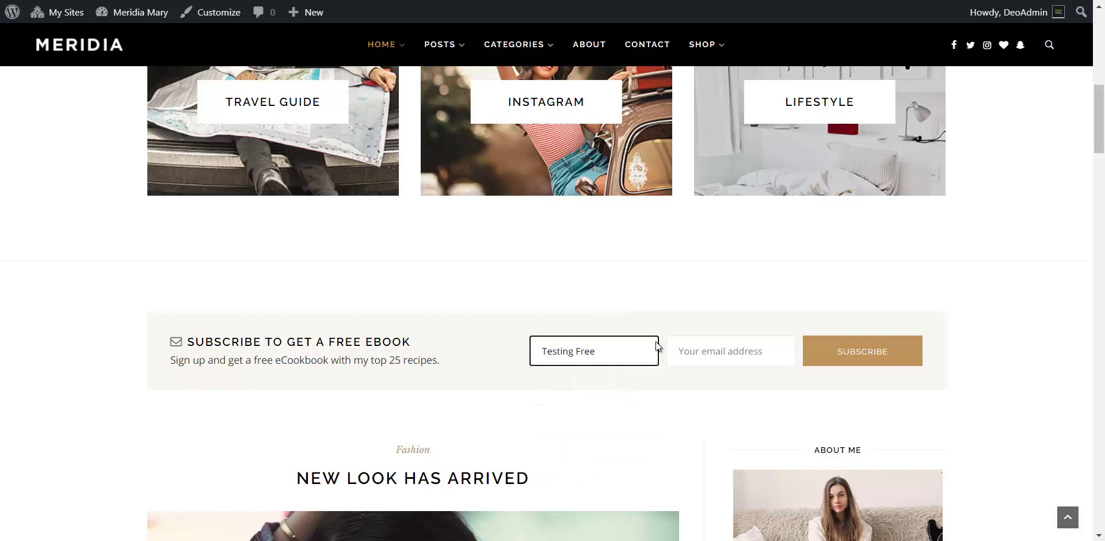
pyautogui.click(712, 352)
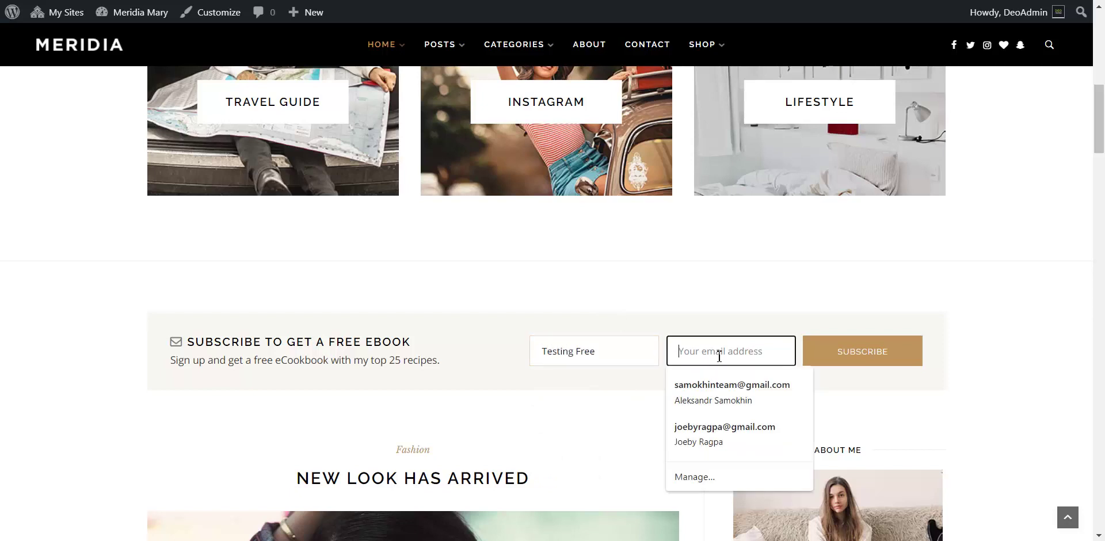
pyautogui.hotkey('ctrl', 'v')
pyautogui.click(858, 353)
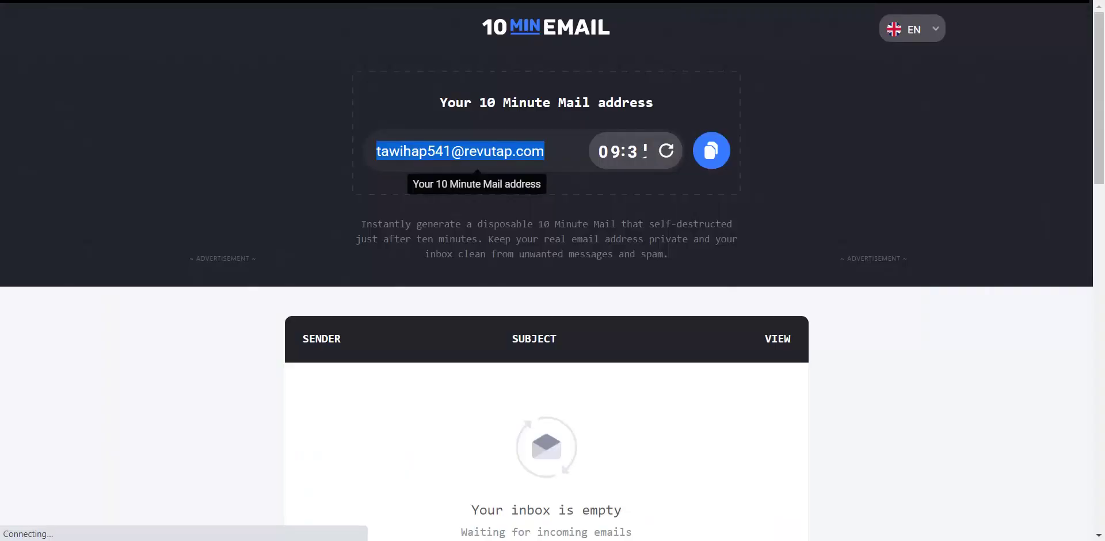
# - Switch back to the temporary mailbox, open the DeoThemes "Please Confirm Subscription" email and confirm the subscription to the list
pyautogui.hotkey('ctrl', 'Tab')
pyautogui.scroll(-2, 570, 172)
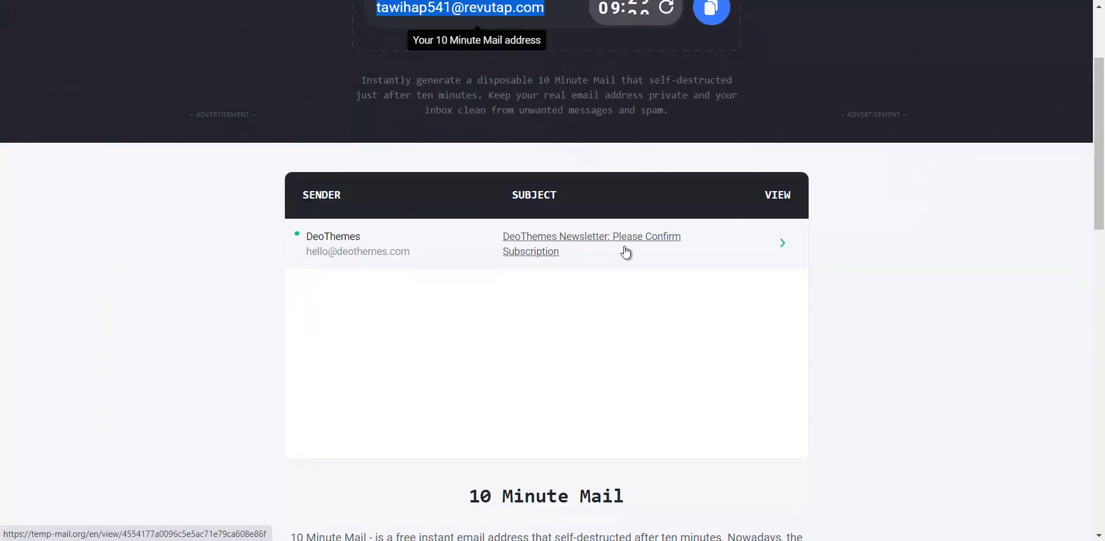
pyautogui.click(573, 259)
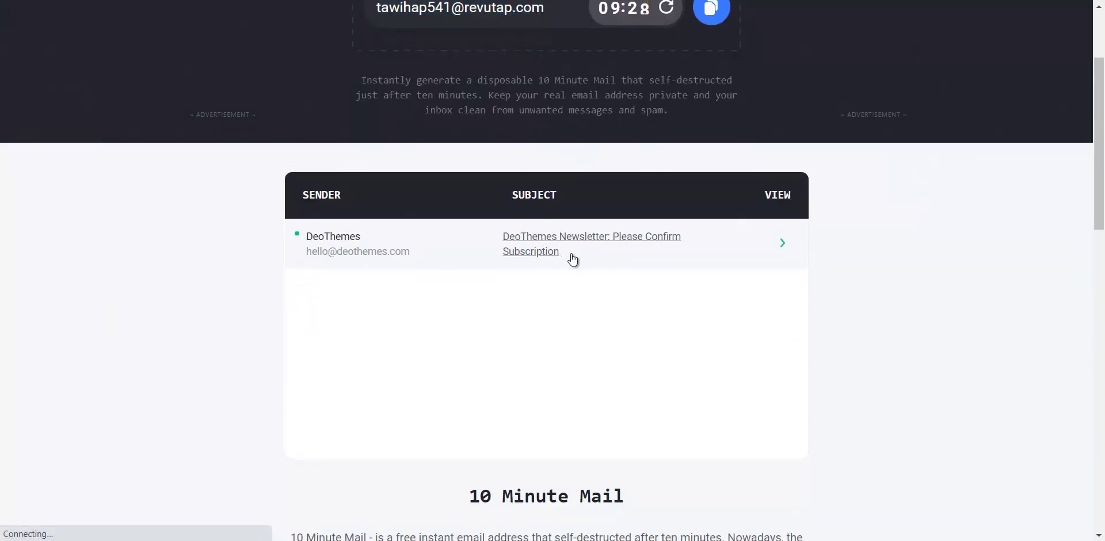
pyautogui.scroll(-5, 577, 260)
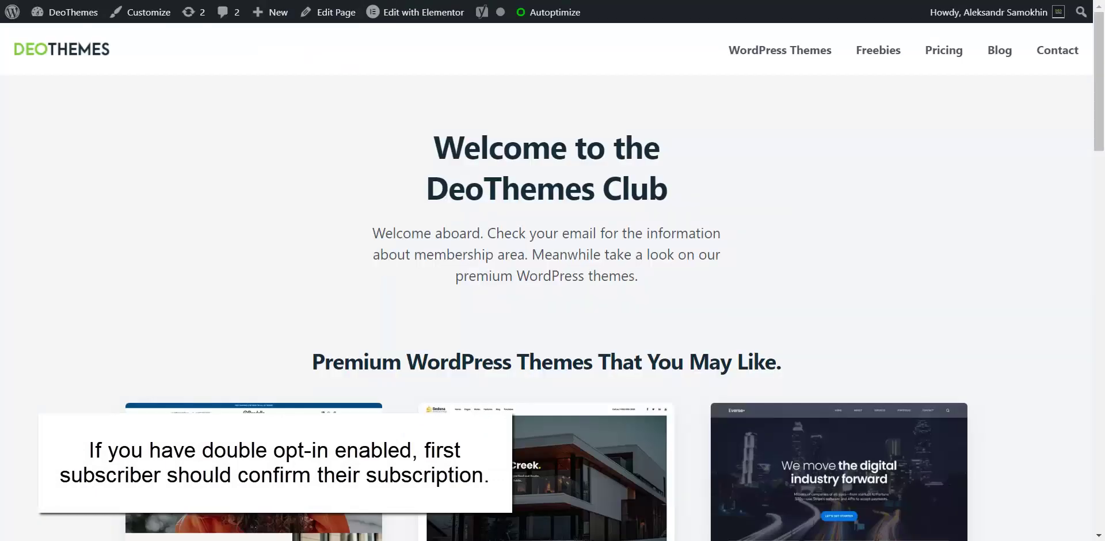
# - Close the DeoThemes welcome page and return from the confirmation request email to the temporary mailbox's message list
pyautogui.hotkey('ctrl', 'w')
pyautogui.scroll(3, 538, 227)
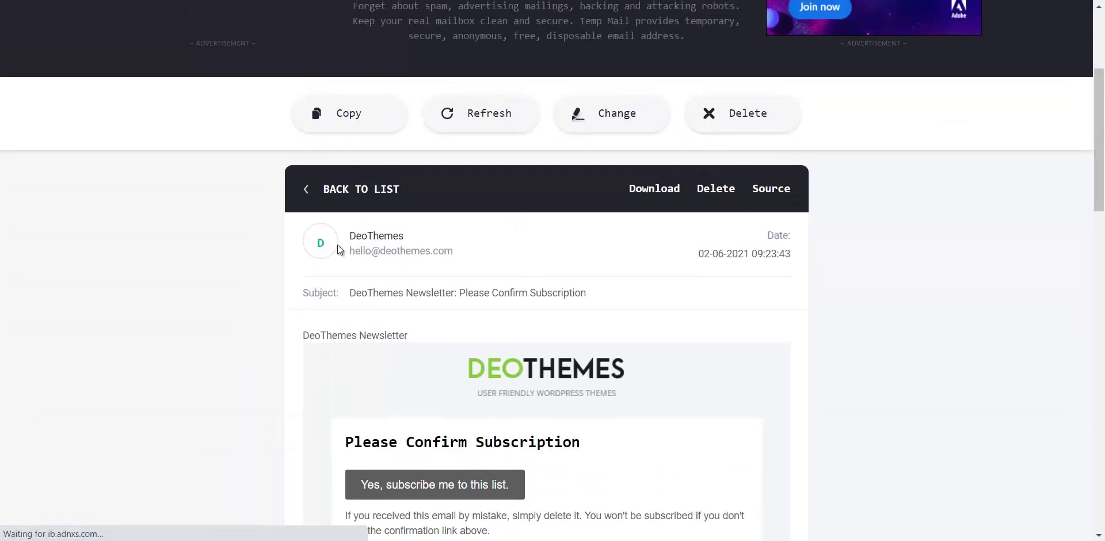
pyautogui.click(310, 189)
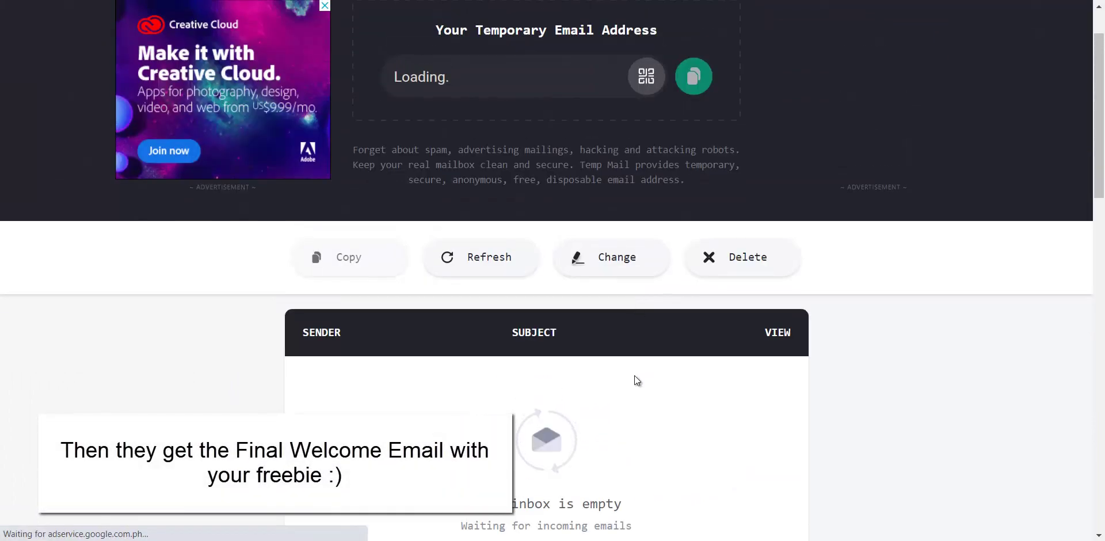
# - Open the "DeoThemes Newsletter: Subscription Confirmed" email and check its welcome text and the link to the PDF freebie
pyautogui.scroll(-3, 541, 374)
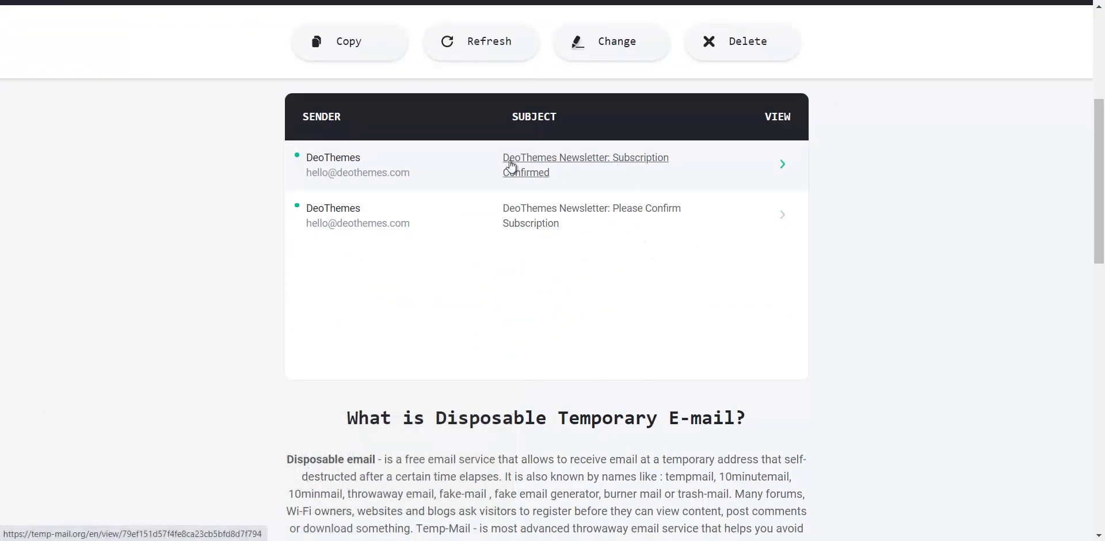
pyautogui.click(546, 169)
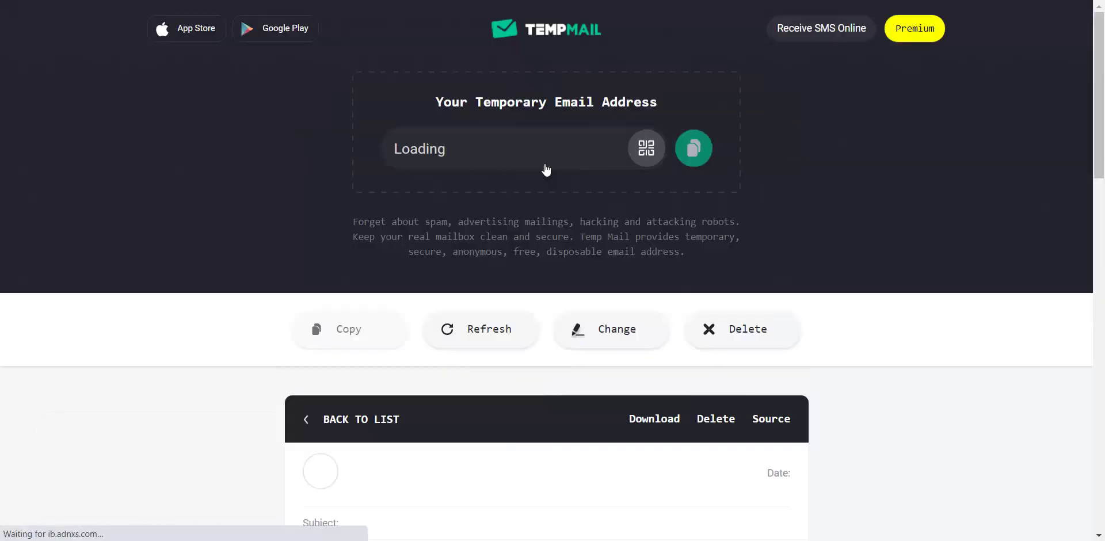
pyautogui.scroll(-3, 535, 168)
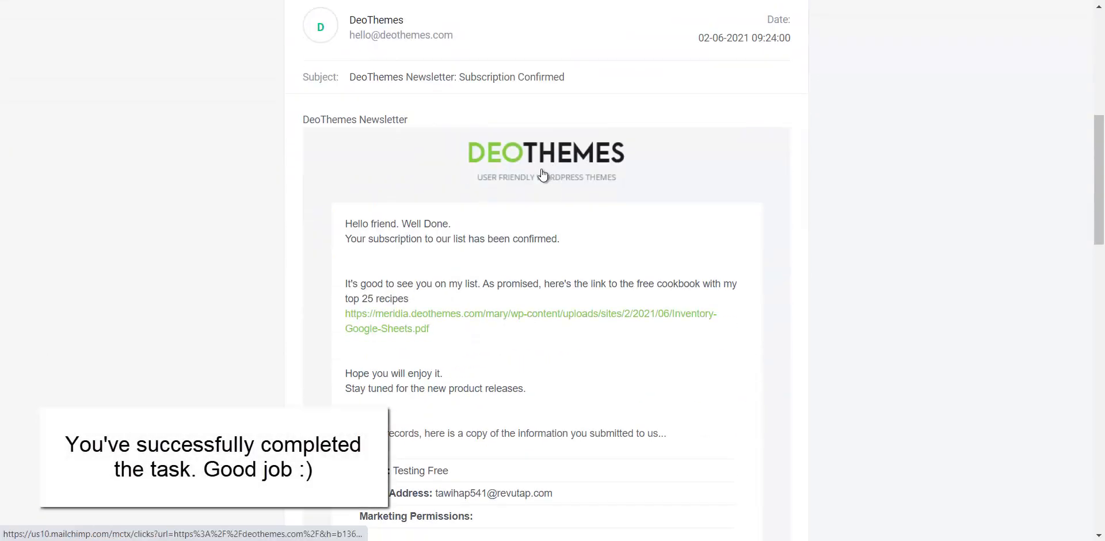
pyautogui.moveTo(358, 224); pyautogui.dragTo(438, 239)
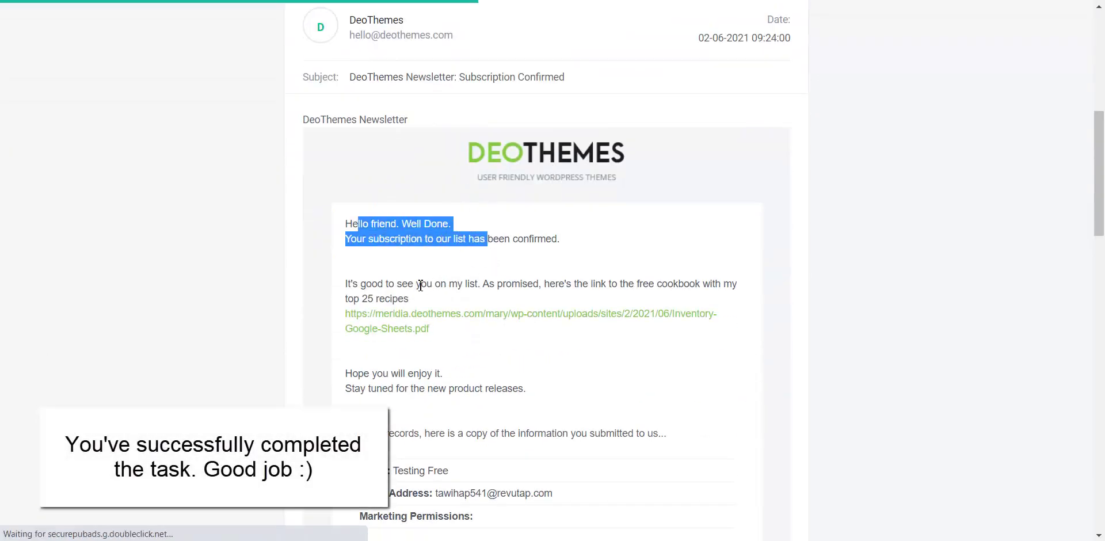
pyautogui.scroll(-1, 419, 305)
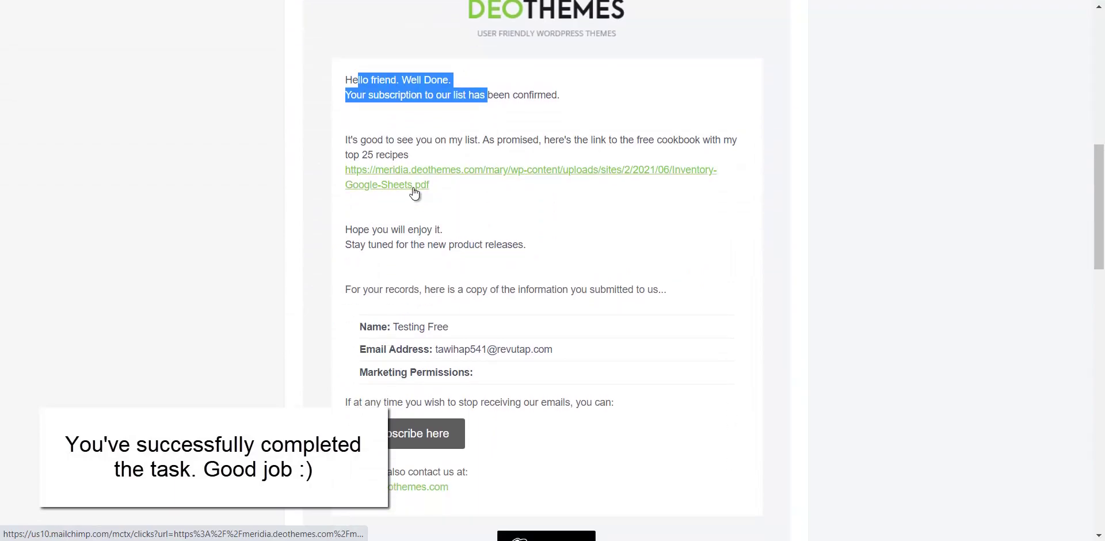